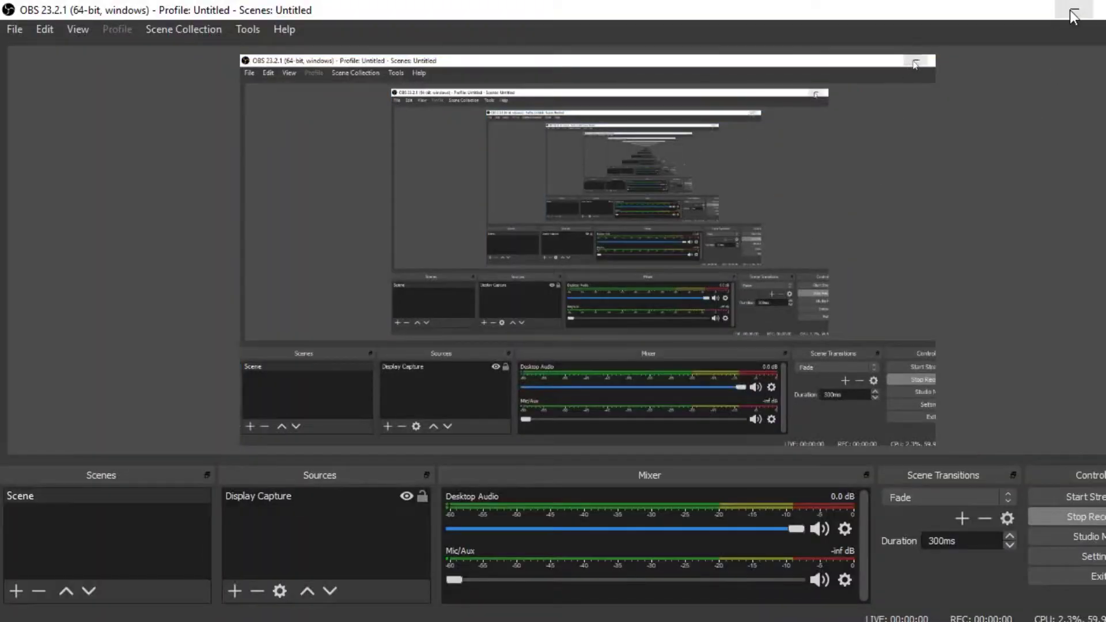
Bring up the Coffee Cup.blend scene with three textured cups on a wooden table.
left_click(1071, 12)
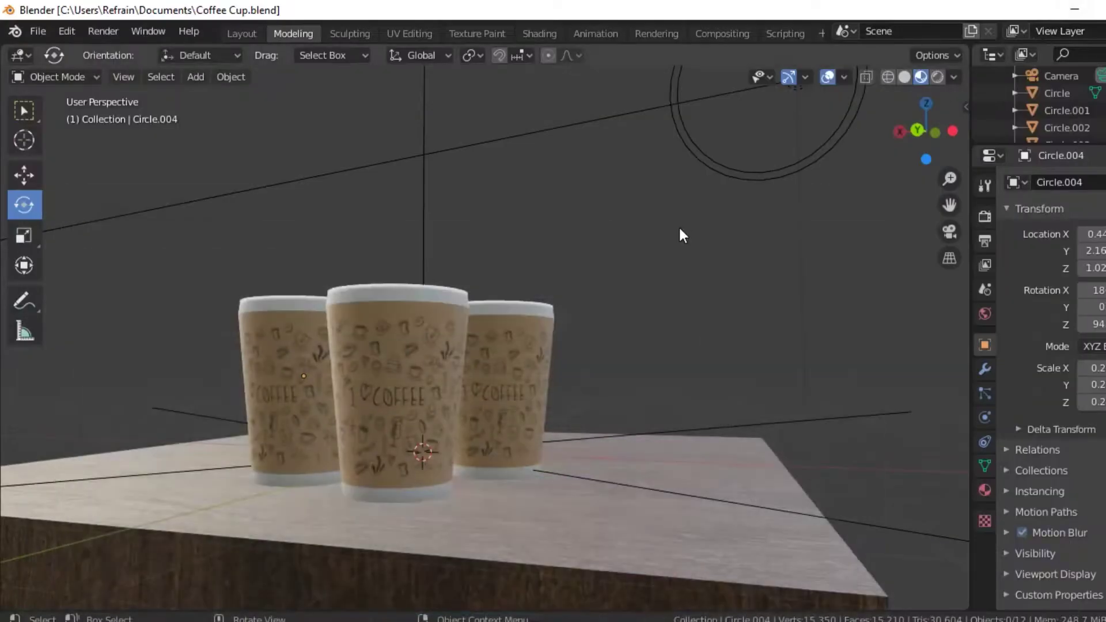
Inspect the cups up close, then go through Shading to the UV Editing workspace.
mouse_move(458, 427)
middle_mouse_down()
mouse_move(541, 388)
mouse_move(501, 383)
mouse_move(573, 381)
mouse_move(547, 368)
middle_mouse_up()
scroll(541, 388, "up", 4)
mouse_move(596, 410)
middle_mouse_down()
mouse_move(676, 414)
mouse_move(597, 414)
mouse_move(674, 424)
middle_mouse_up()
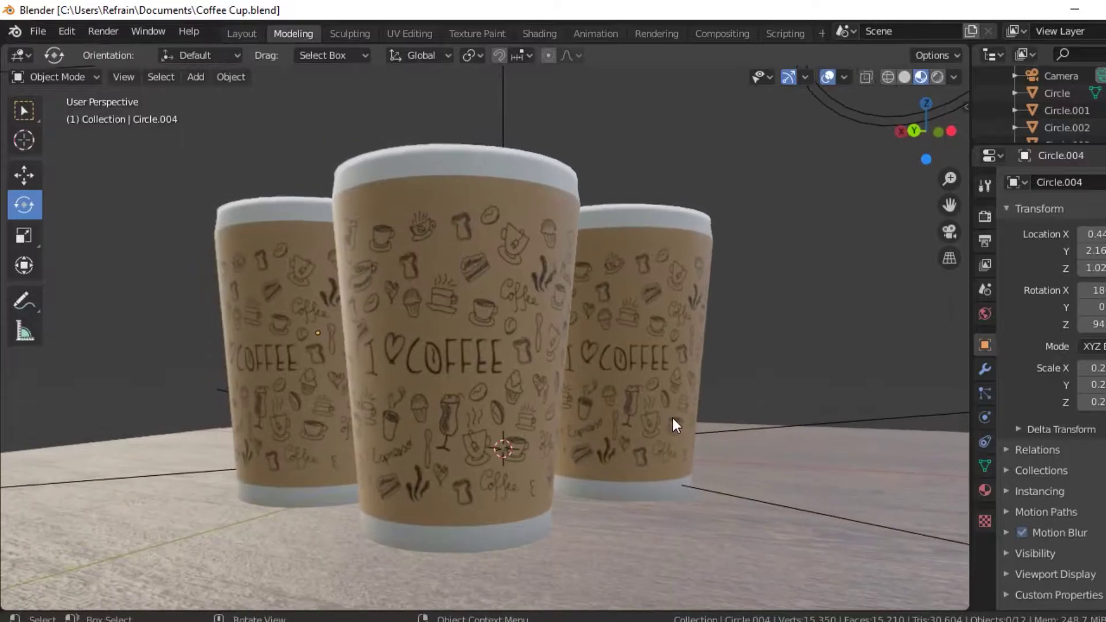
scroll(676, 425, "down", 2)
left_click(536, 33)
mouse_move(616, 319)
middle_mouse_down()
mouse_move(620, 254)
mouse_move(610, 251)
mouse_move(715, 248)
mouse_move(612, 247)
mouse_move(694, 250)
middle_mouse_up()
left_click(410, 33)
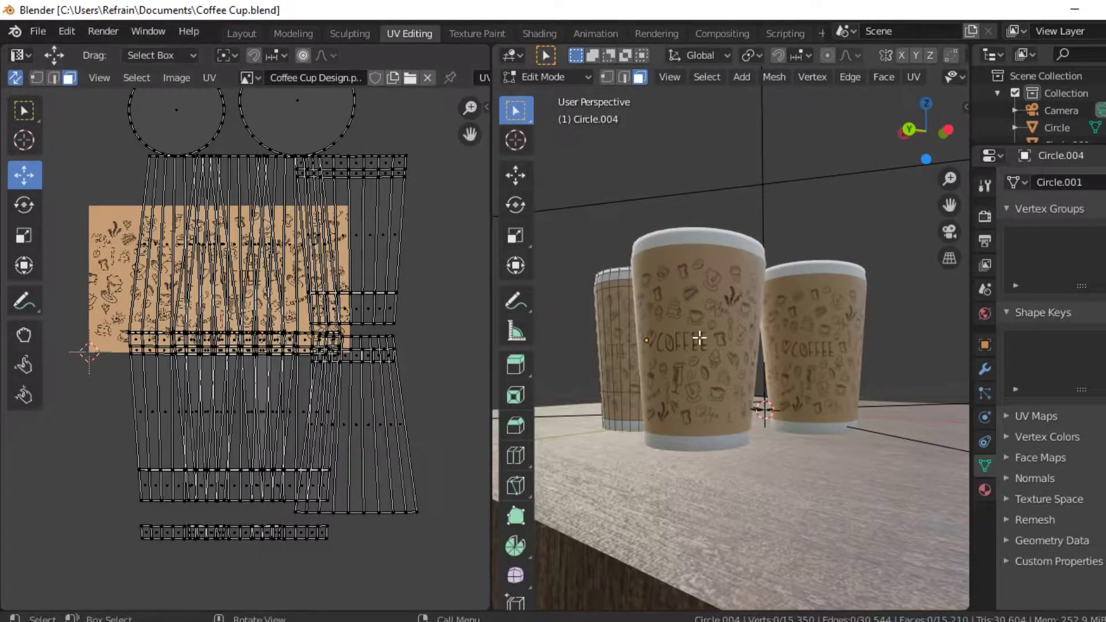
Zoom into the UV layout and the cups to compare islands with the coffee texture.
middle_click_drag(699, 333, 699, 420)
scroll(233, 345, "up", 2)
middle_click_drag(233, 345, 277, 426)
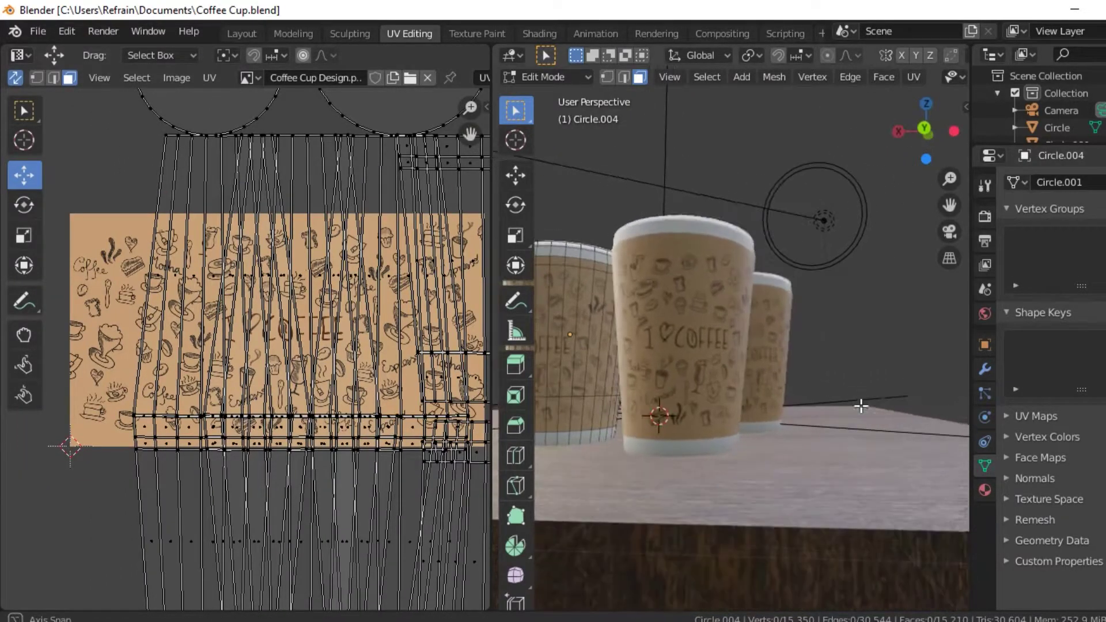
scroll(859, 402, "up", 2)
scroll(773, 402, "up", 1)
mouse_move(742, 411)
middle_mouse_down()
mouse_move(914, 401)
mouse_move(699, 403)
mouse_move(828, 412)
middle_mouse_up()
Recentre the UV islands in the UV view and bring up the File menu.
scroll(838, 412, "down", 2)
scroll(269, 381, "down", 3)
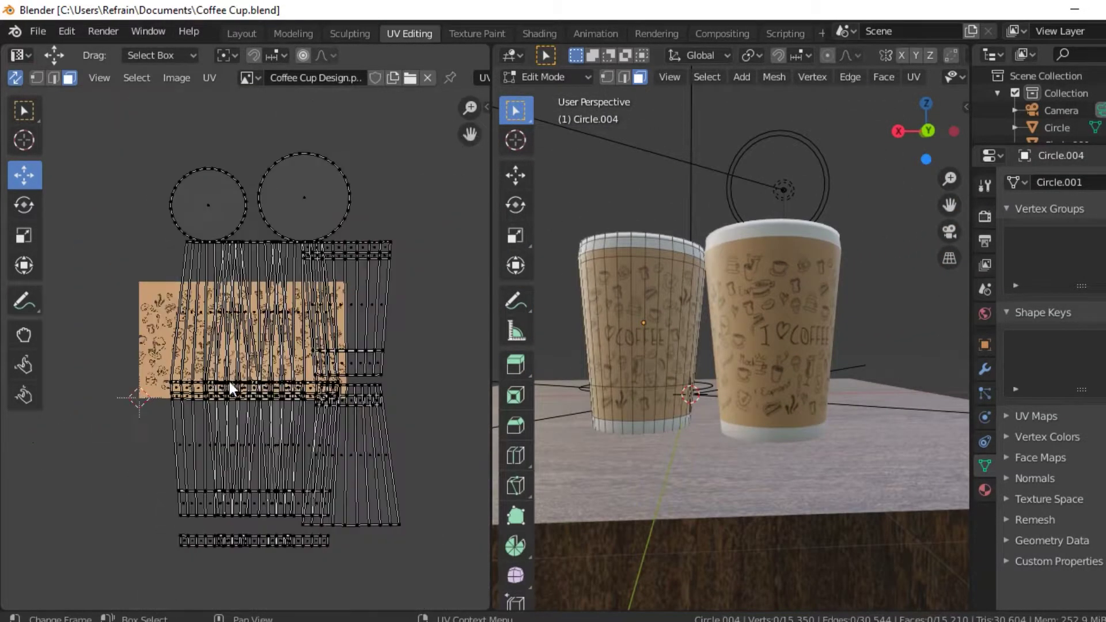
scroll(227, 376, "up", 2)
middle_click_drag(228, 374, 275, 350)
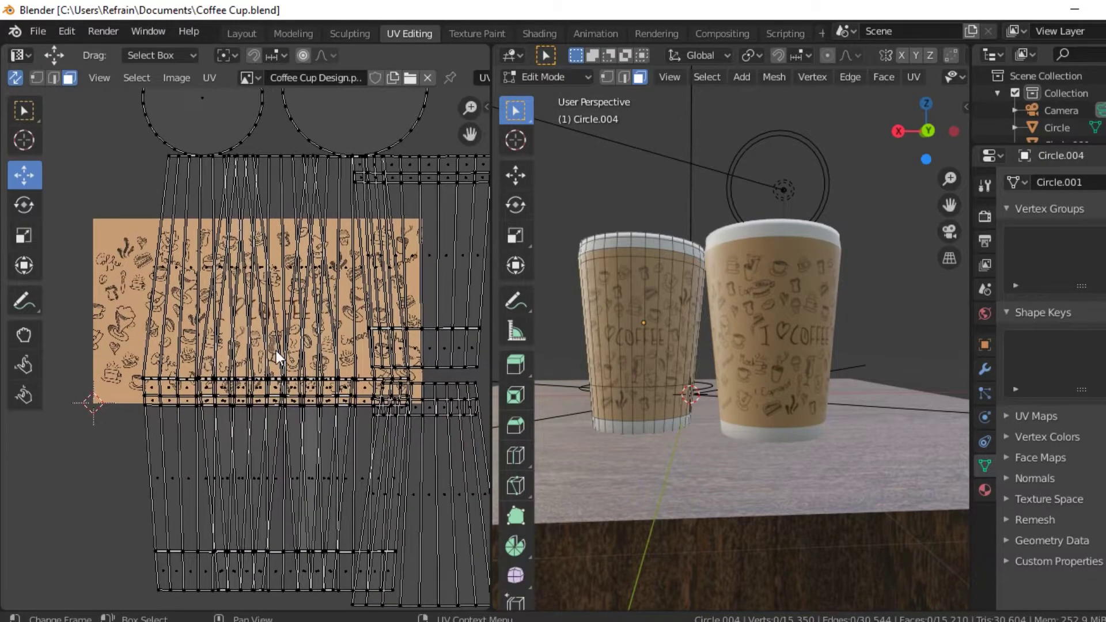
scroll(275, 350, "down", 1)
left_click(35, 32)
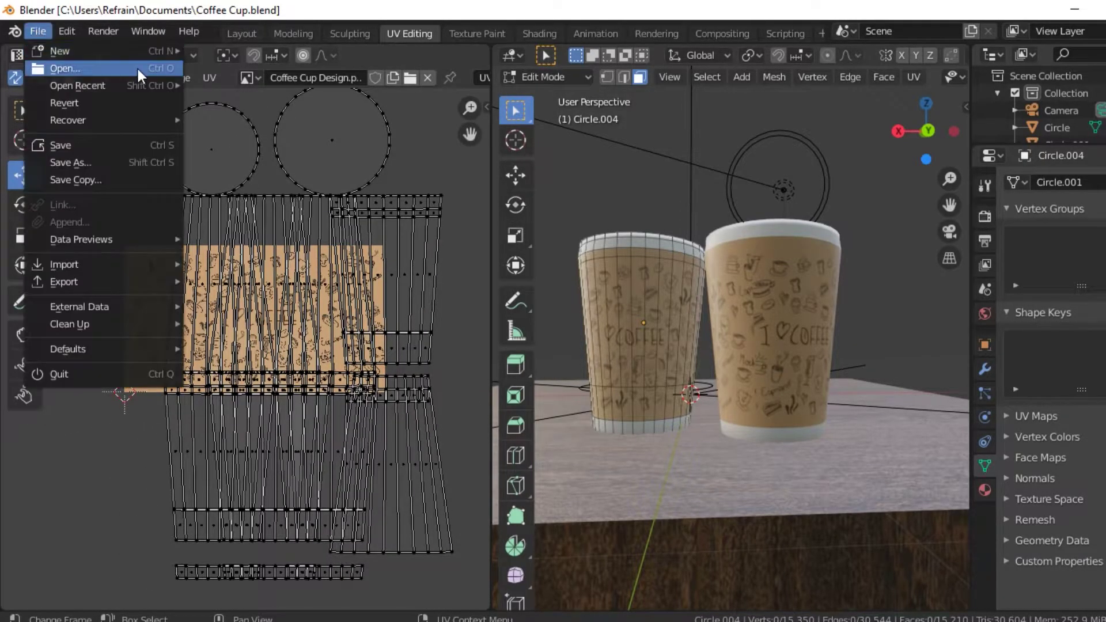
Start a new General file without saving and delete the default cube.
mouse_move(60, 51)
left_click(242, 51)
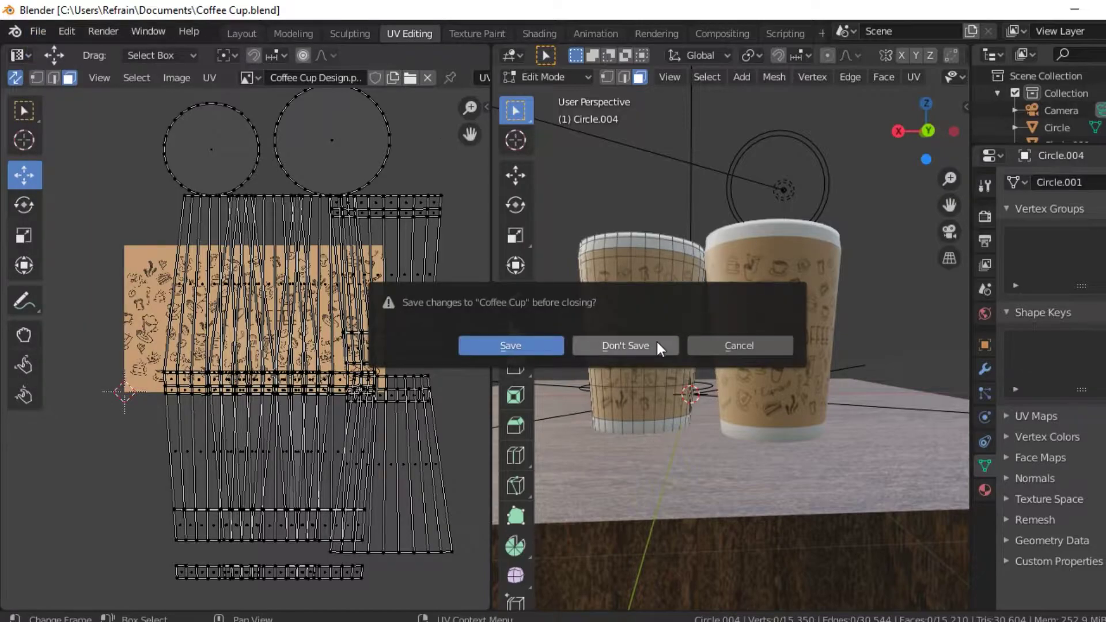
left_click(657, 345)
scroll(499, 348, "up", 3)
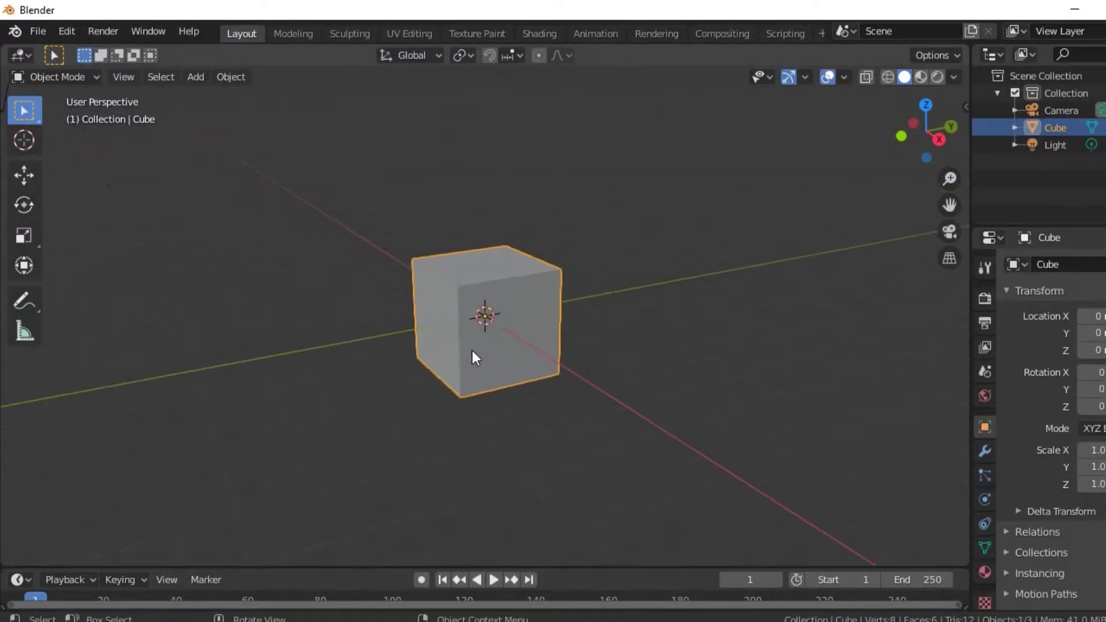
key("x")
left_click(480, 335)
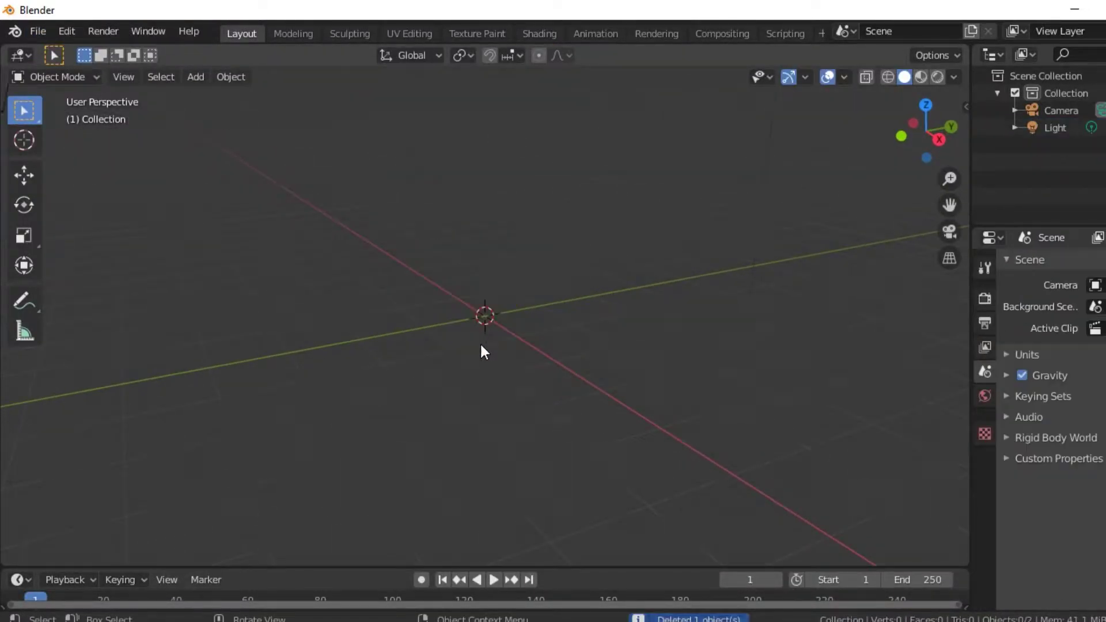
Add a circle mesh at the origin with Fill Type set to Ngon.
left_click(208, 78)
left_click(194, 73)
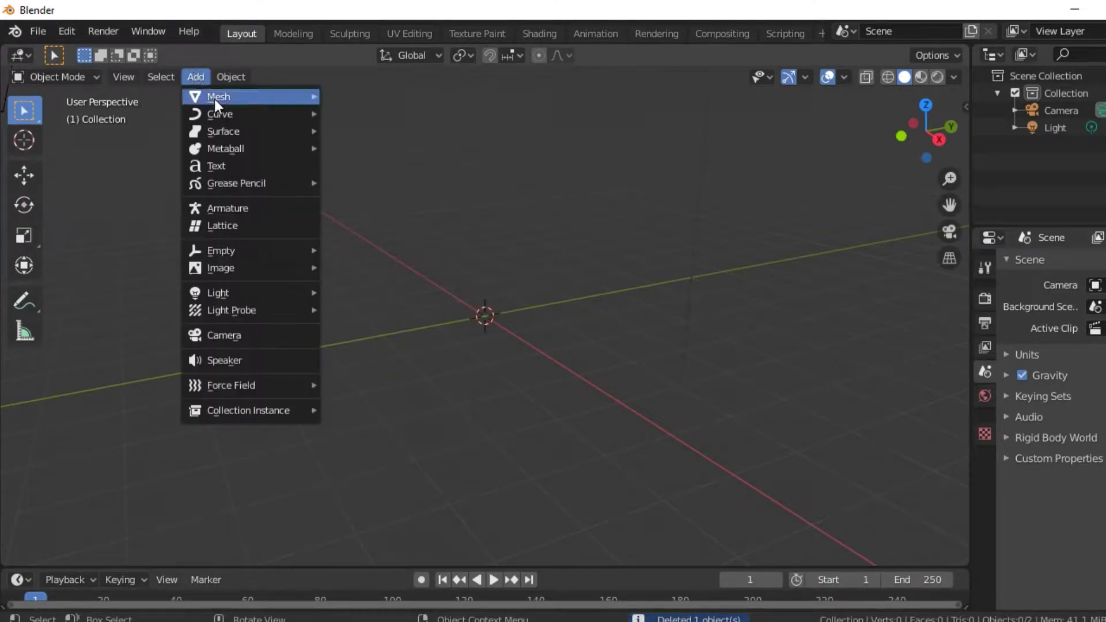
left_click(360, 132)
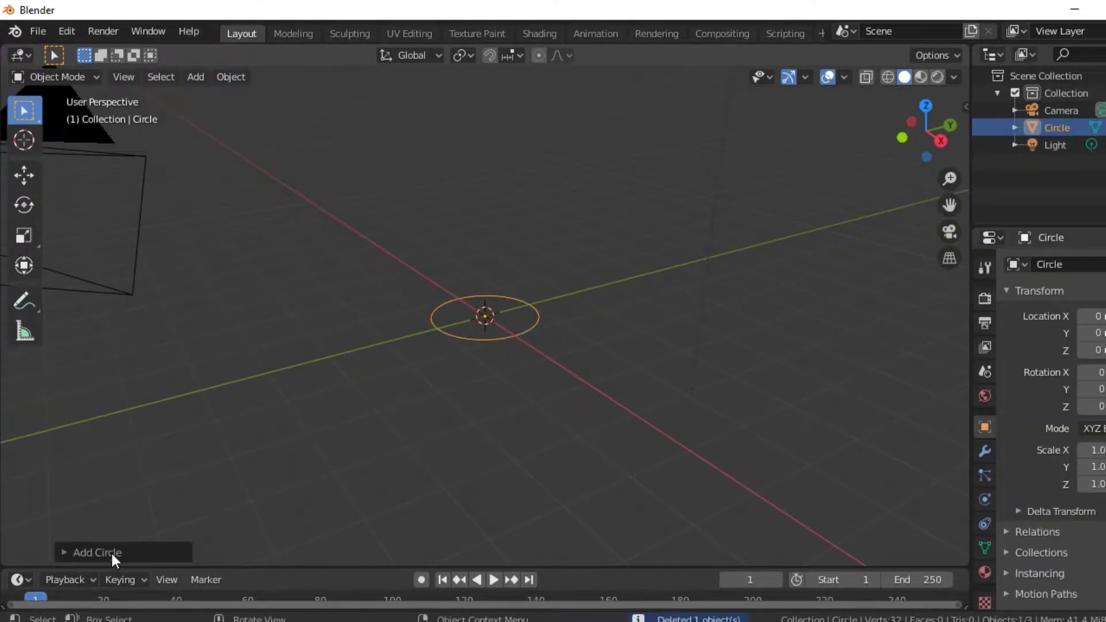
left_click(70, 553)
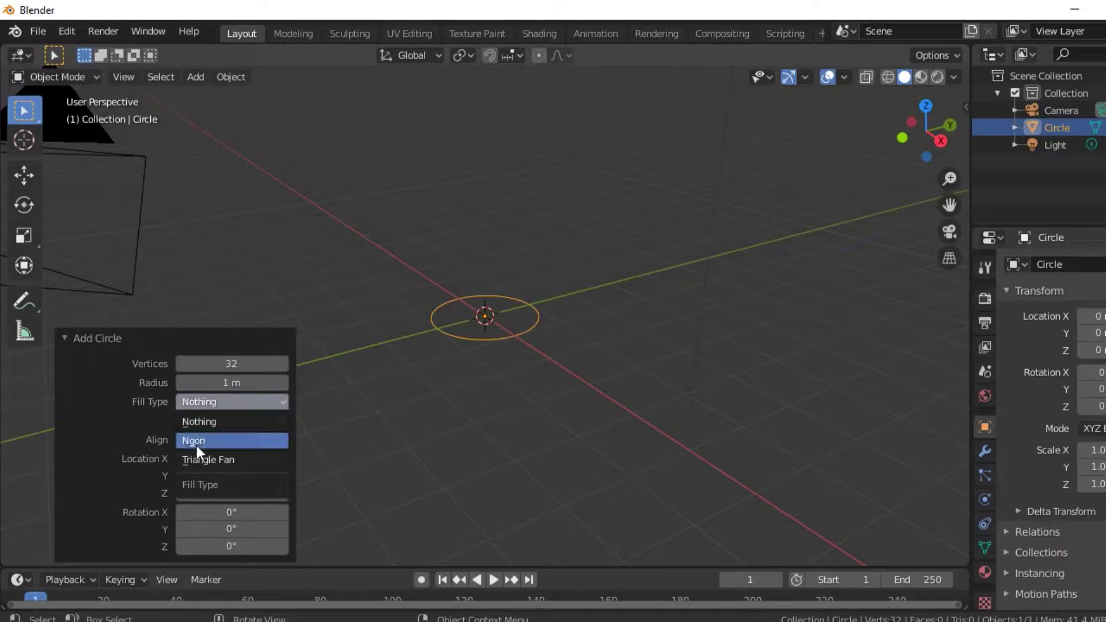
left_click(196, 446)
left_click(397, 391)
Orbit to a lower view of the filled circle and enter Edit Mode.
middle_click_drag(398, 392, 455, 386)
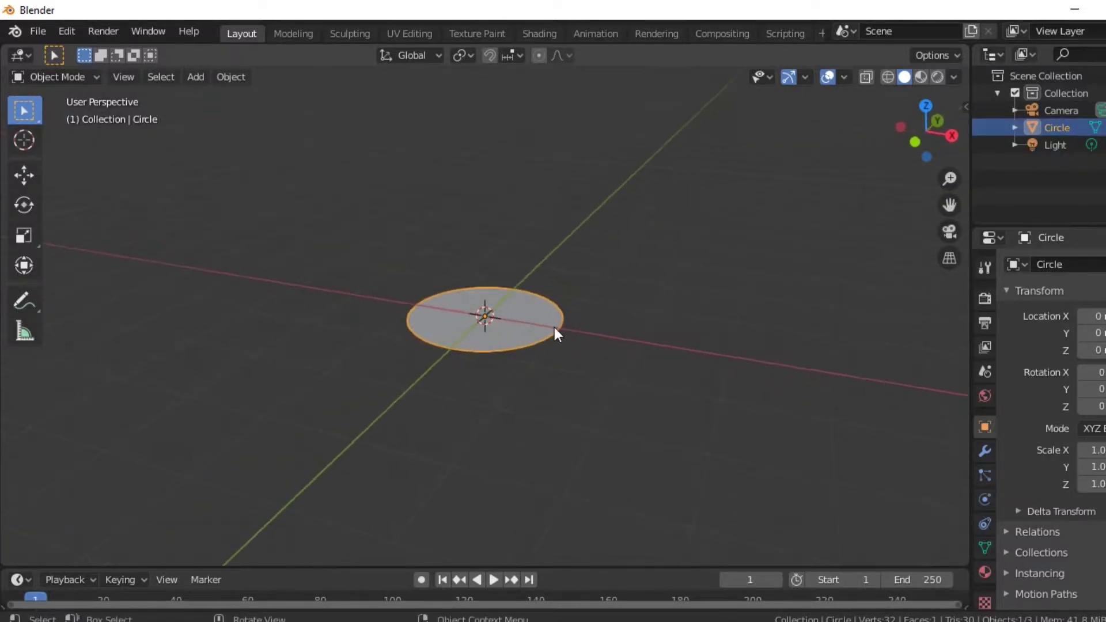
middle_click_drag(498, 330, 522, 330)
left_click(61, 78)
left_click(51, 113)
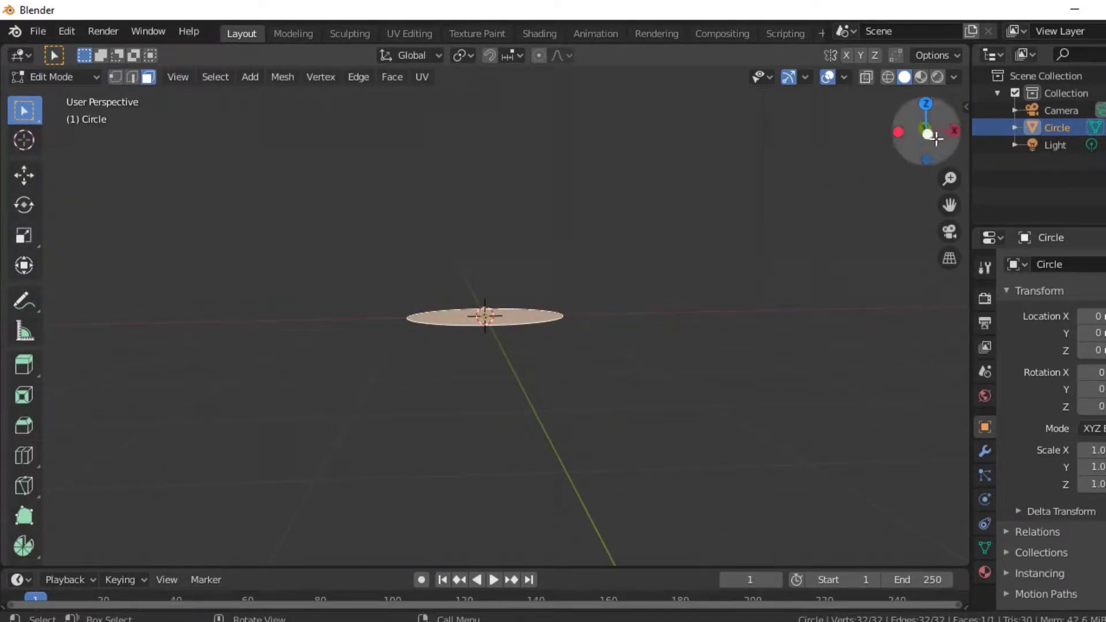
Extrude the circle upward in front view into a cylinder.
left_click(933, 137)
key("e")
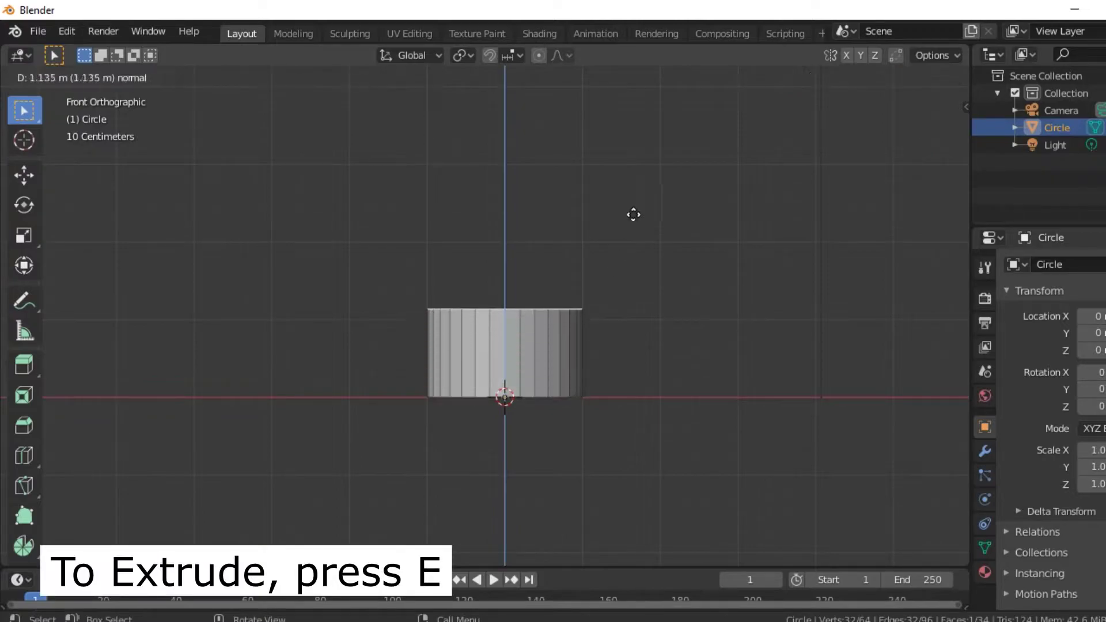
left_click(672, 112)
middle_click_drag(647, 287, 647, 311)
left_click(648, 311)
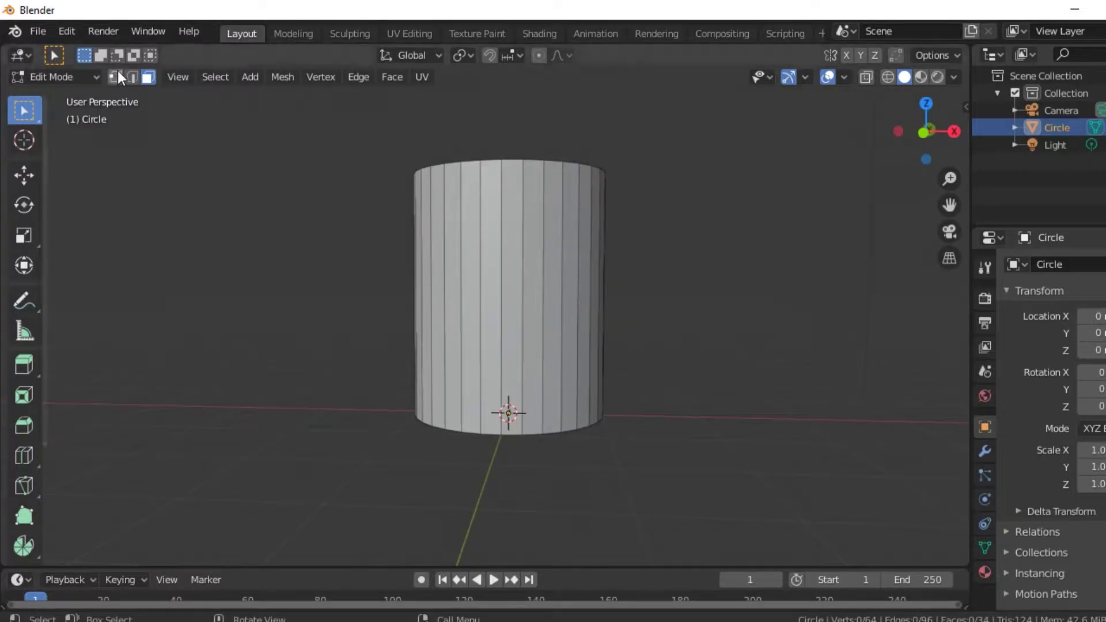
Select the bottom vertex ring from below and scale it to 0.762.
middle_click_drag(416, 307, 424, 230)
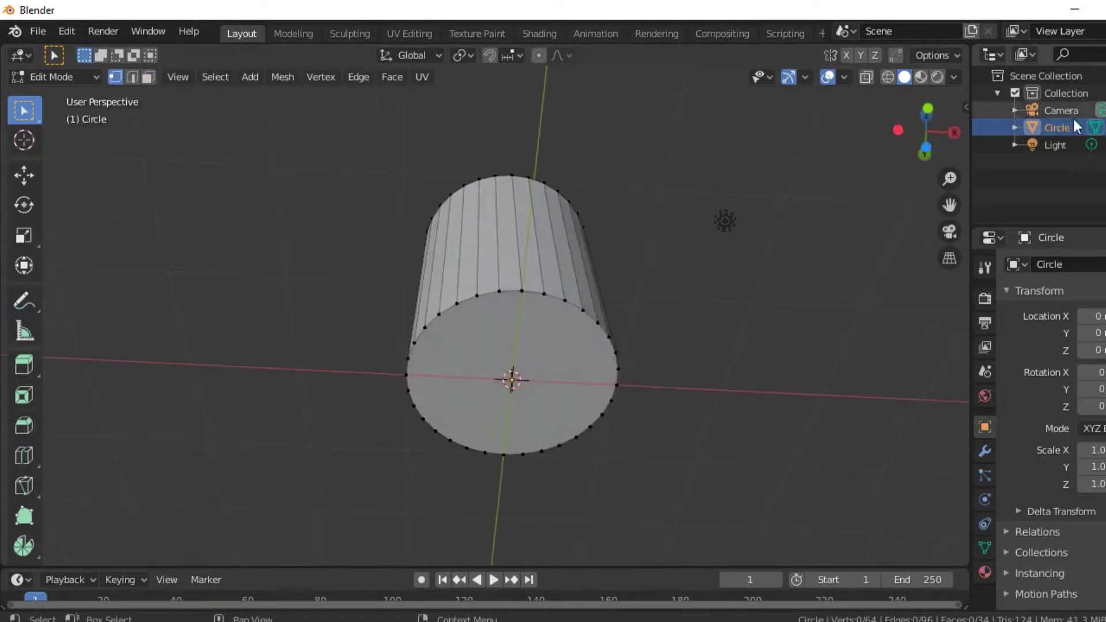
left_click(925, 143)
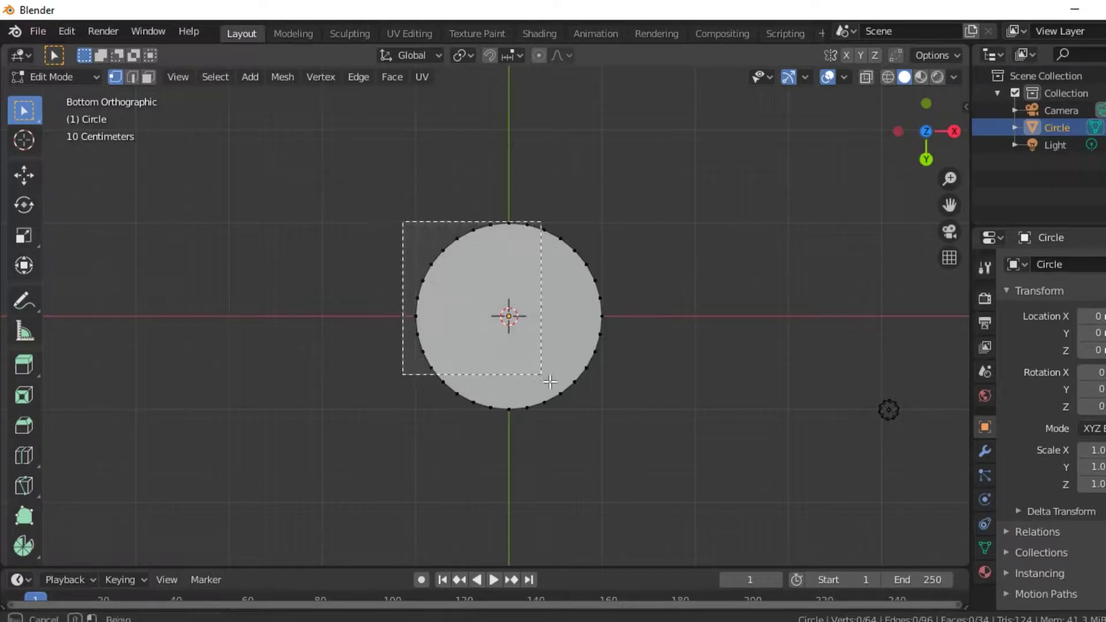
left_click_drag(607, 412, 607, 411)
key("s")
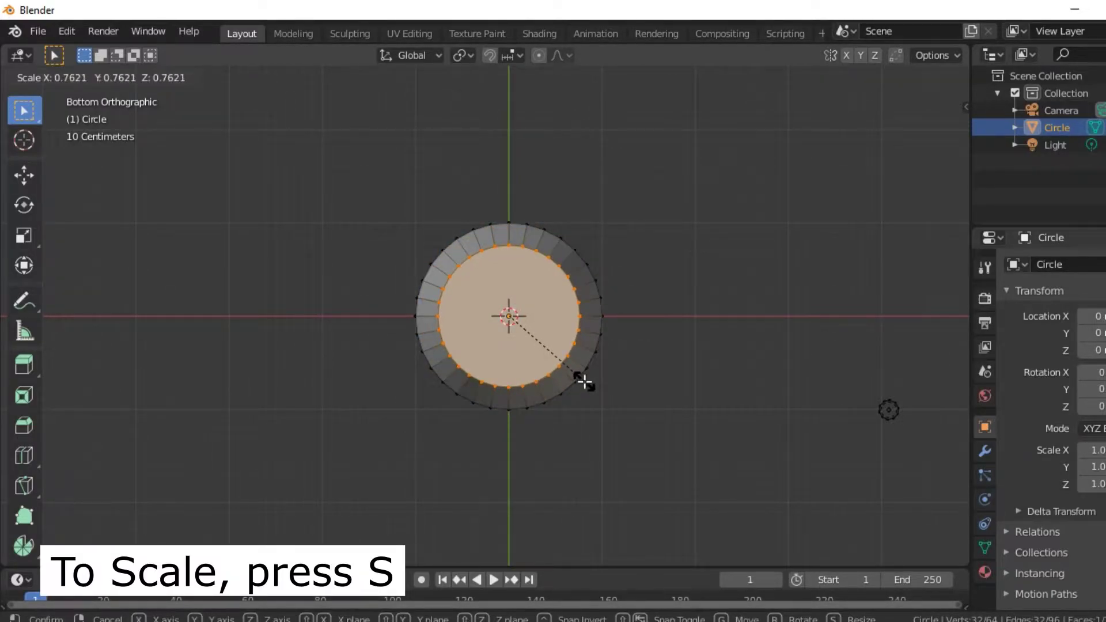
left_click(584, 381)
middle_click_drag(587, 381, 630, 474)
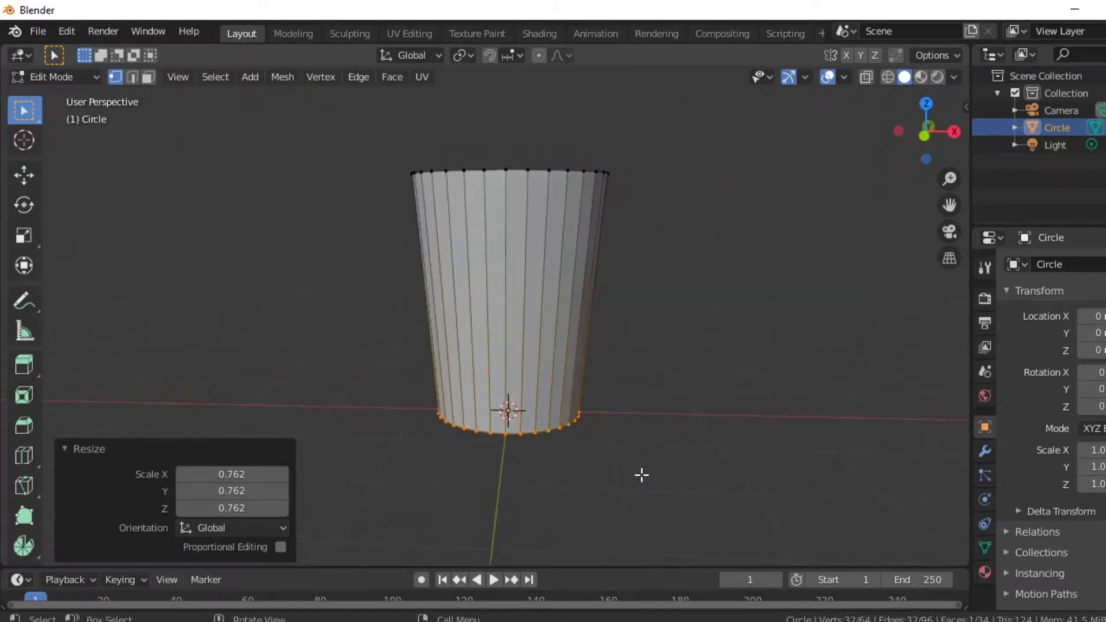
left_click(632, 346)
Select the cylinder's top face and return to front view.
mouse_move(633, 346)
middle_mouse_down()
mouse_move(694, 378)
mouse_move(630, 359)
mouse_move(640, 330)
middle_mouse_up()
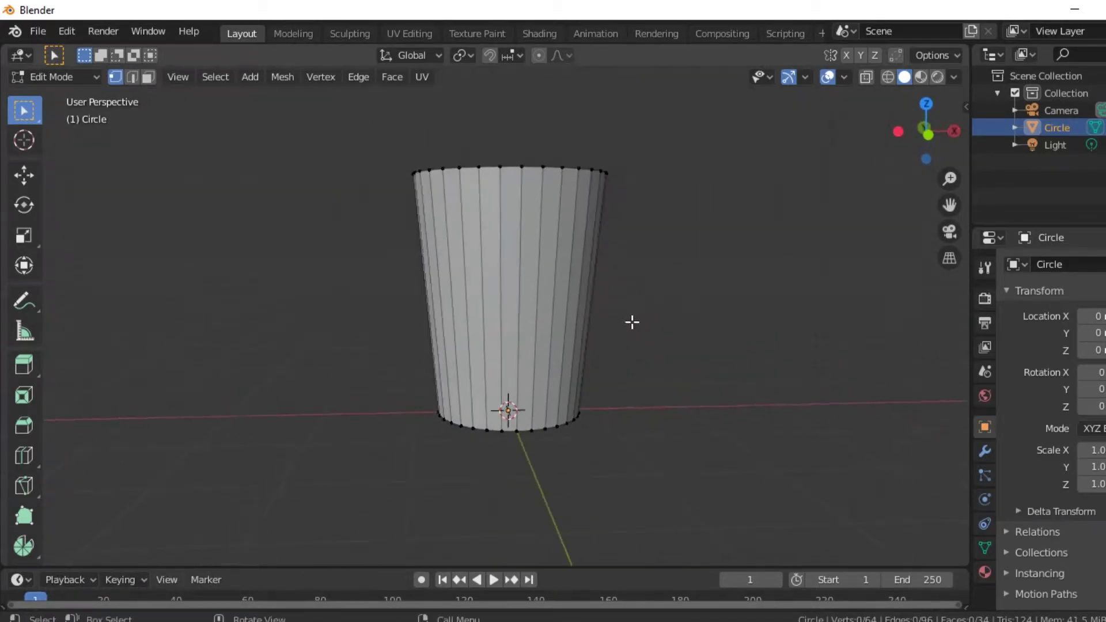
mouse_move(435, 179)
middle_mouse_down()
mouse_move(439, 210)
mouse_move(489, 229)
middle_mouse_up()
left_click(495, 226)
middle_click_drag(534, 286, 541, 305)
left_click(925, 147)
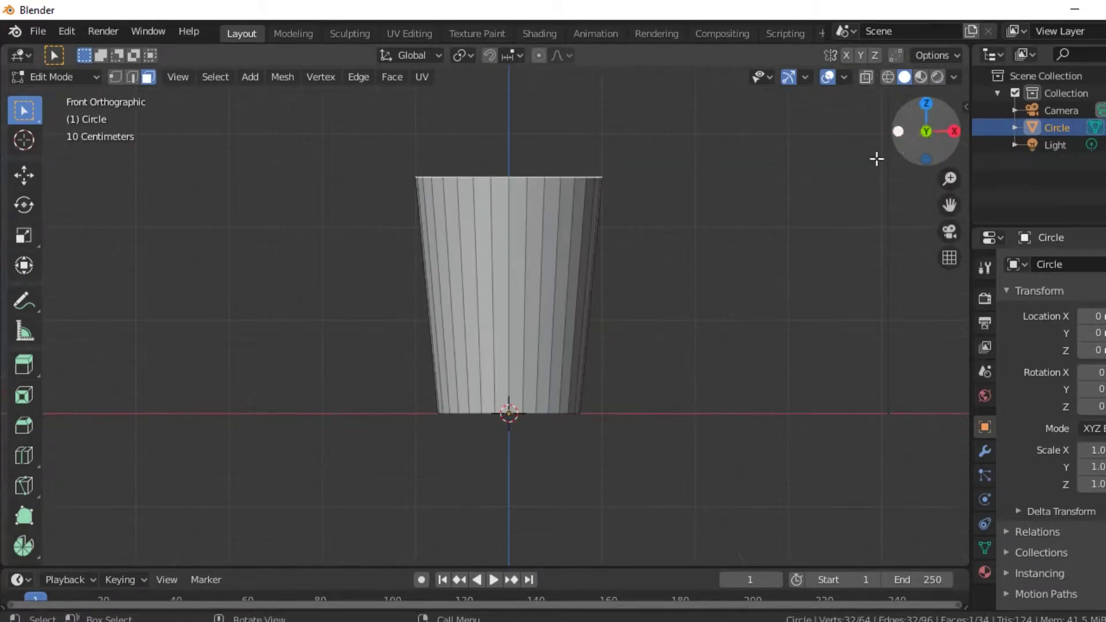
Extrude the top face upward to lengthen the cup body.
mouse_move(733, 175)
middle_mouse_down("shift")
mouse_move(729, 167)
mouse_move(694, 303)
middle_mouse_up("shift")
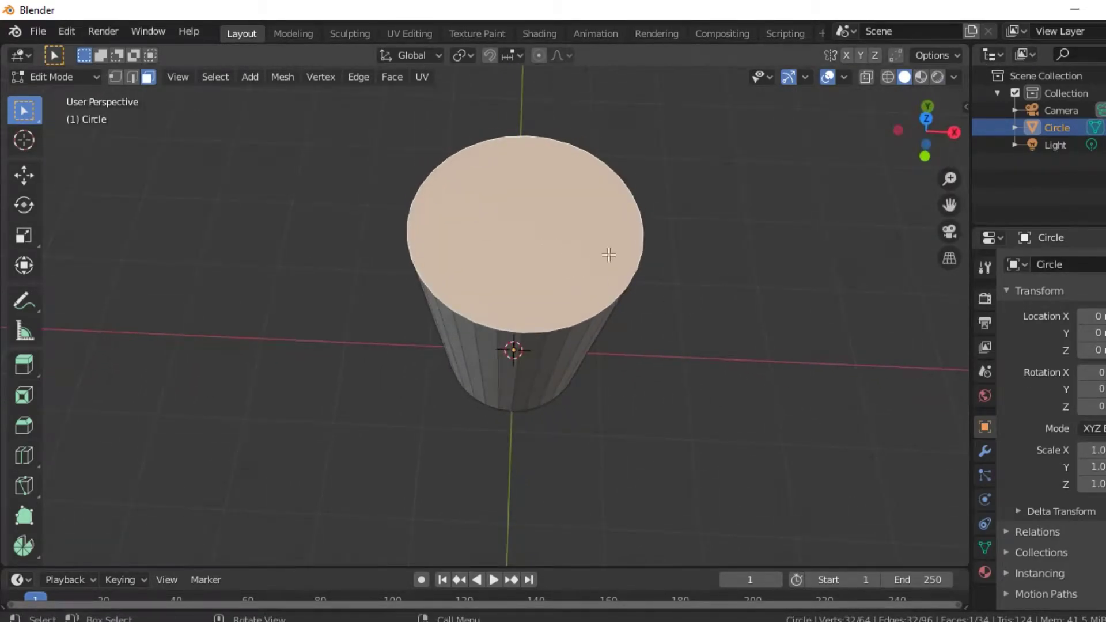
middle_click_drag(609, 255, 611, 144)
left_click(926, 141)
middle_click_drag(548, 185, 546, 191, "shift")
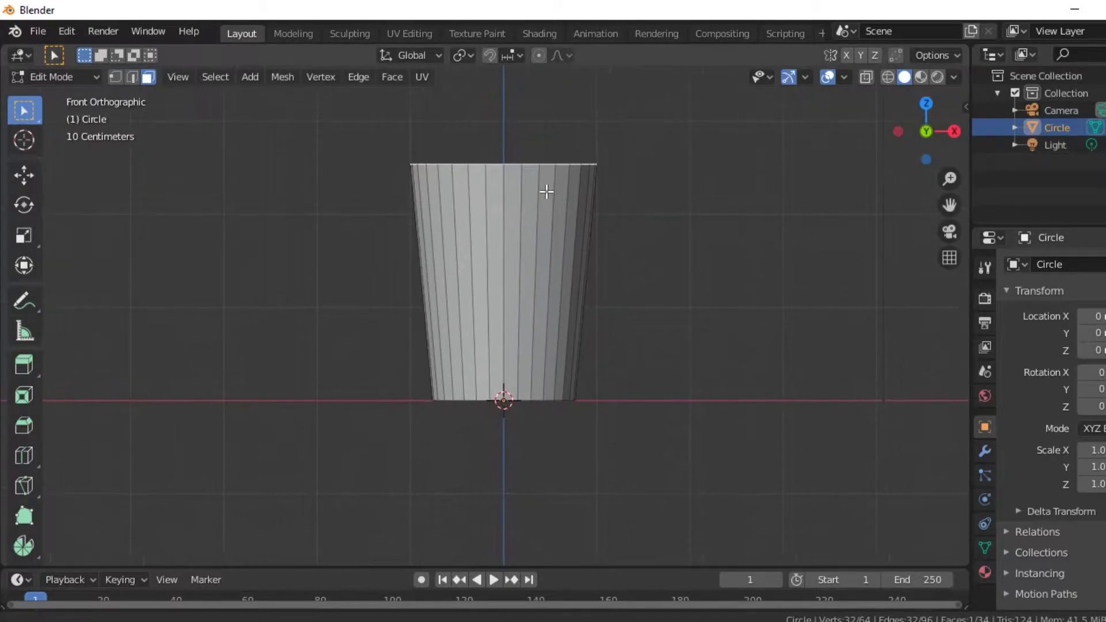
key("e")
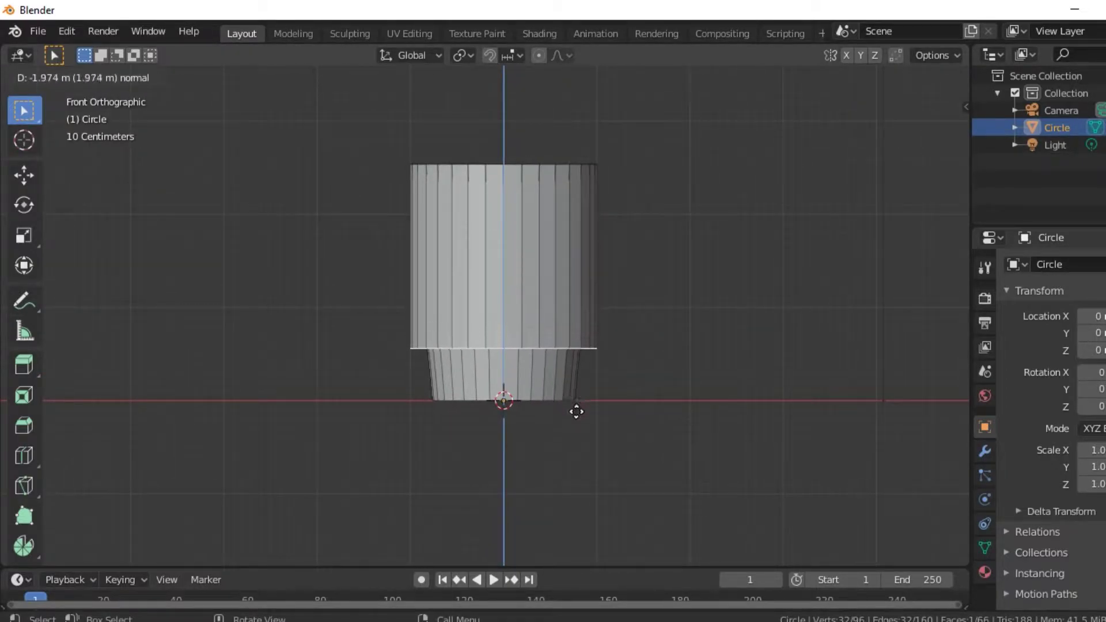
left_click(575, 446)
Scale the extruded top ring to taper the cup.
middle_click_drag(582, 424, 585, 395)
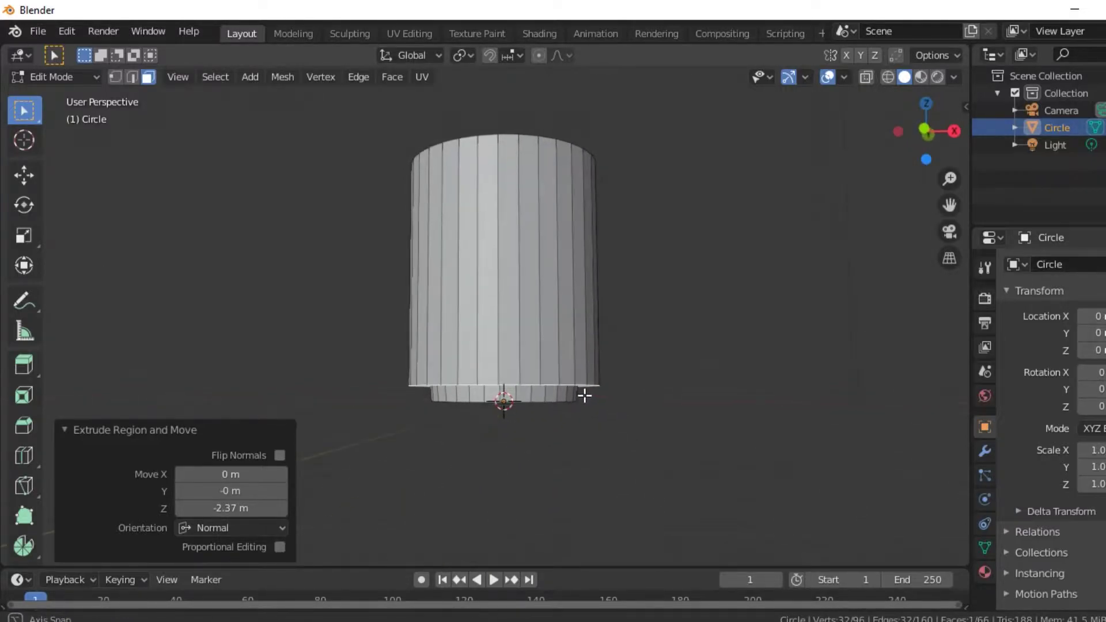
left_click(926, 128)
key("s")
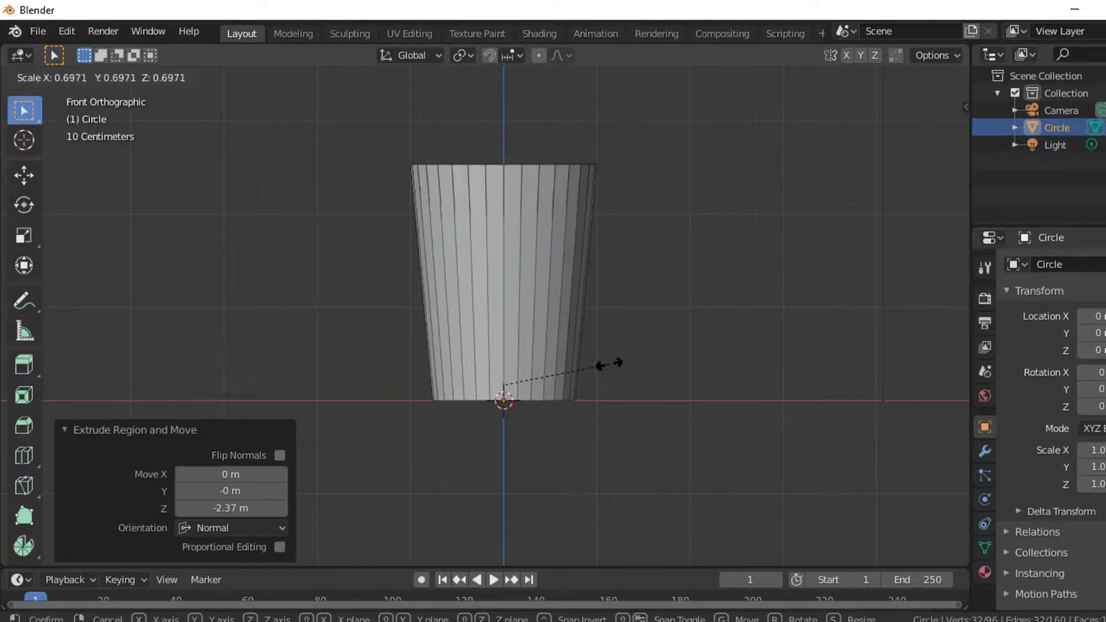
left_click(608, 364)
mouse_move(608, 364)
middle_mouse_down()
mouse_move(699, 353)
mouse_move(679, 442)
mouse_move(572, 369)
mouse_move(600, 207)
middle_mouse_up()
mouse_move(638, 281)
middle_mouse_down()
mouse_move(681, 278)
mouse_move(668, 253)
middle_mouse_up()
Shade the cup smooth in Object Mode and preview it with materials in Shading.
left_click(81, 77)
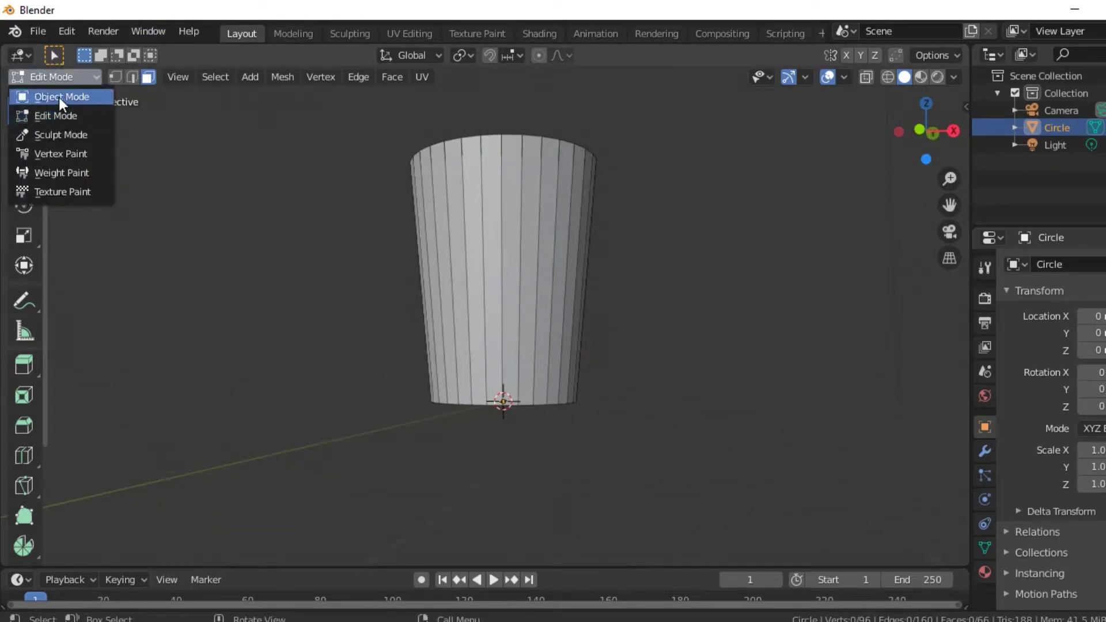
left_click(58, 98)
right_click(538, 226)
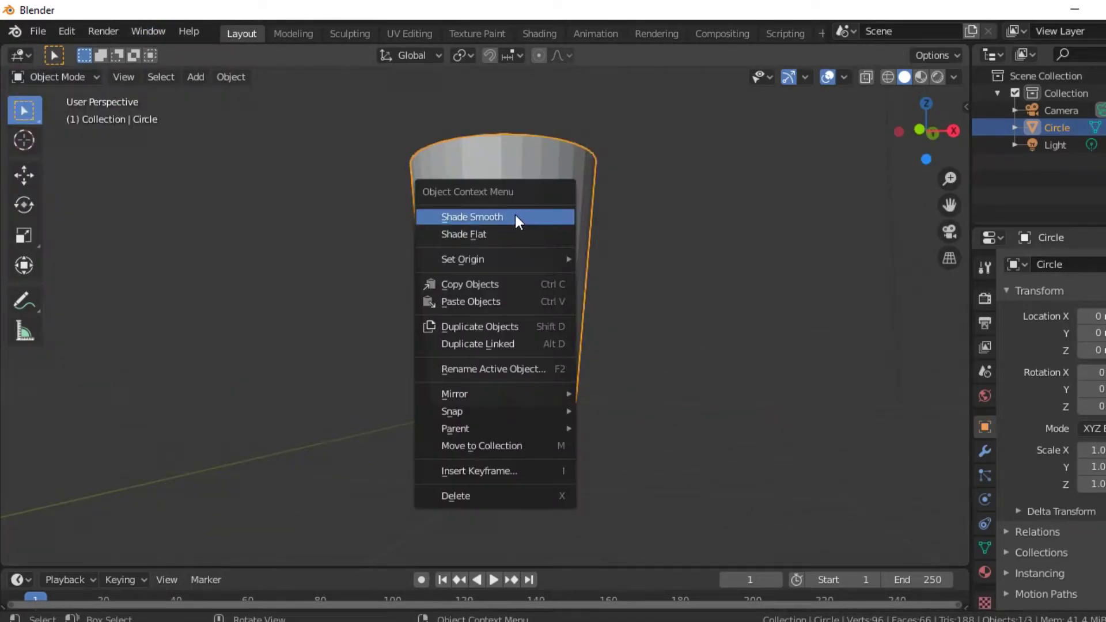
left_click(515, 215)
mouse_move(515, 215)
middle_mouse_down()
mouse_move(663, 295)
mouse_move(569, 260)
middle_mouse_up()
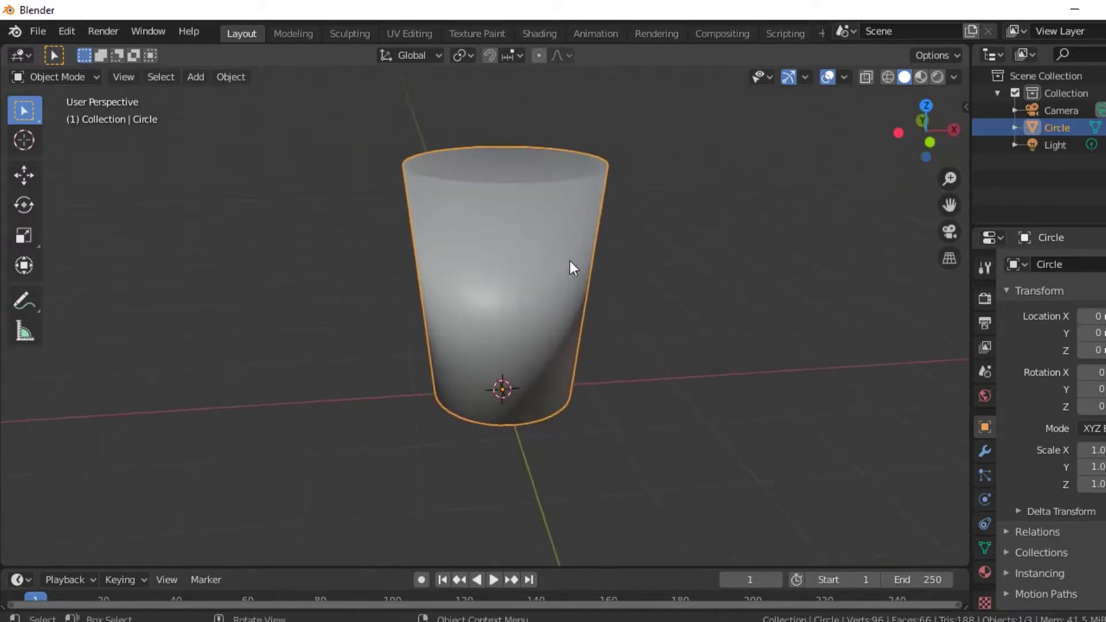
left_click(921, 77)
mouse_move(710, 250)
middle_mouse_down()
mouse_move(629, 212)
mouse_move(469, 360)
mouse_move(636, 223)
middle_mouse_up()
left_click(538, 33)
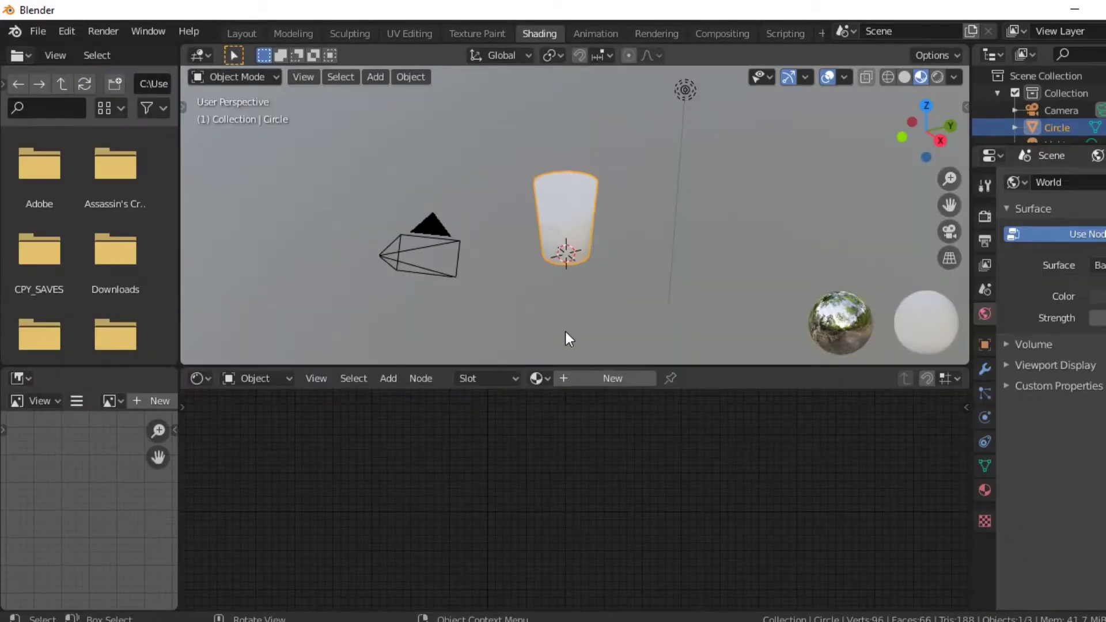
Create a new material for the cup in the shader editor.
scroll(611, 235, "up", 3)
scroll(563, 213, "up", 2)
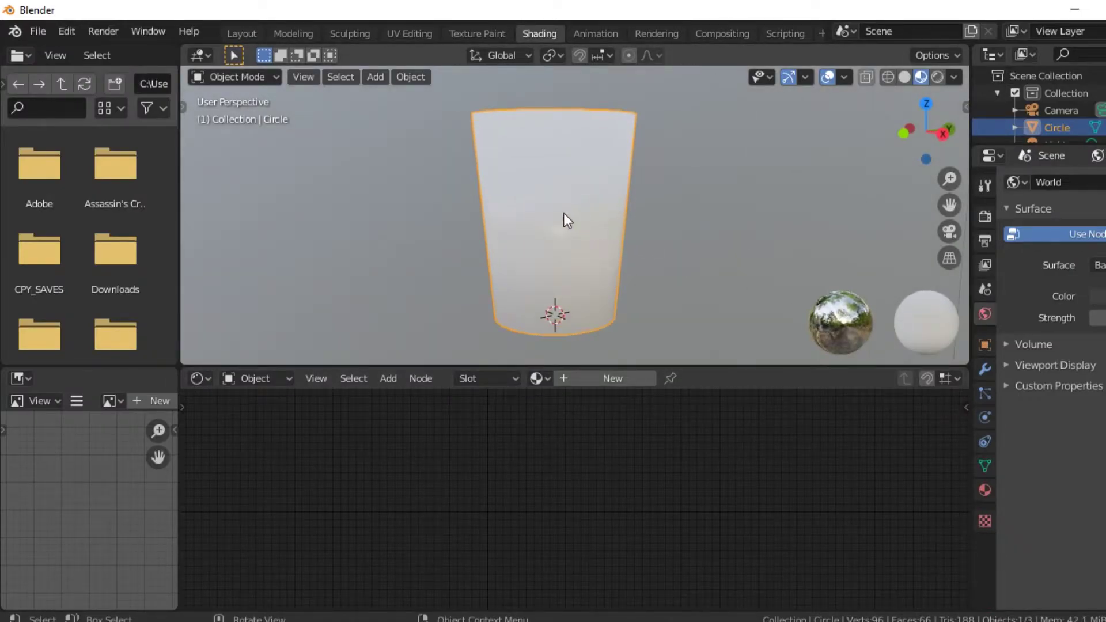
left_click(585, 377)
scroll(439, 459, "up", 1)
middle_click_drag(414, 454, 534, 429)
middle_click_drag(479, 520, 425, 510)
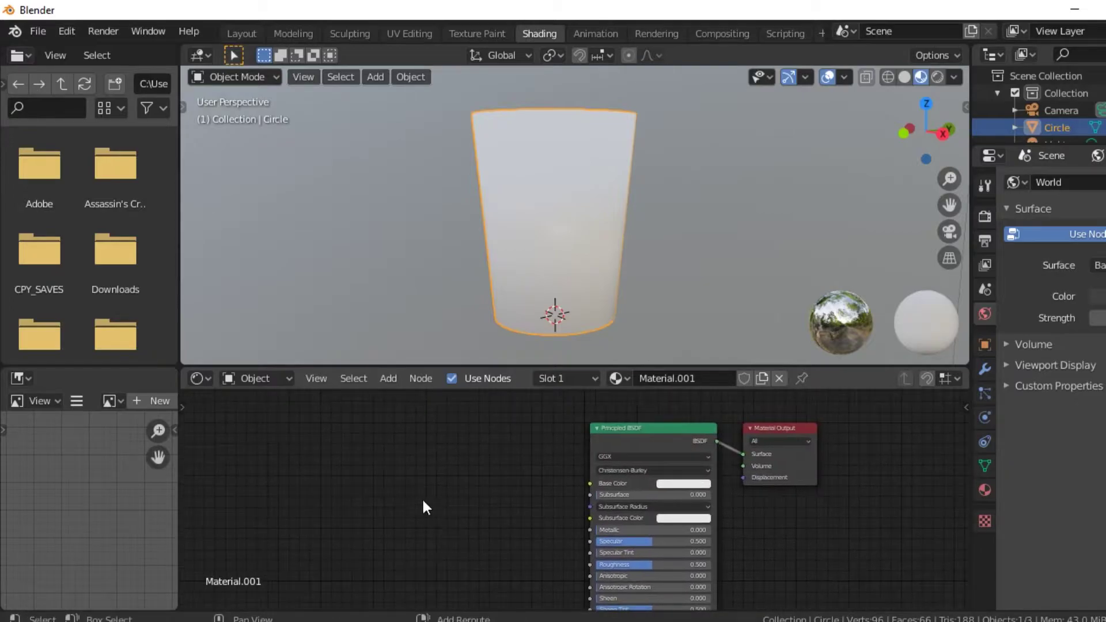
Add an Image Texture node loading Coffee Cup Design.png from D:\Me\My Artwork\Adobe Illustrator.
key("shift+a")
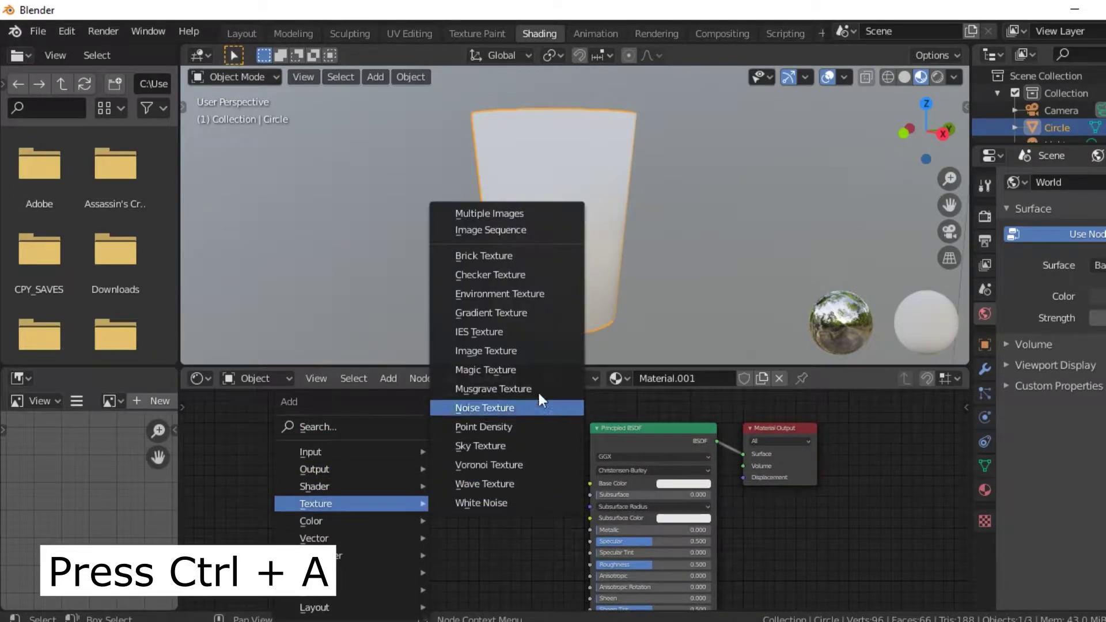
left_click(555, 354)
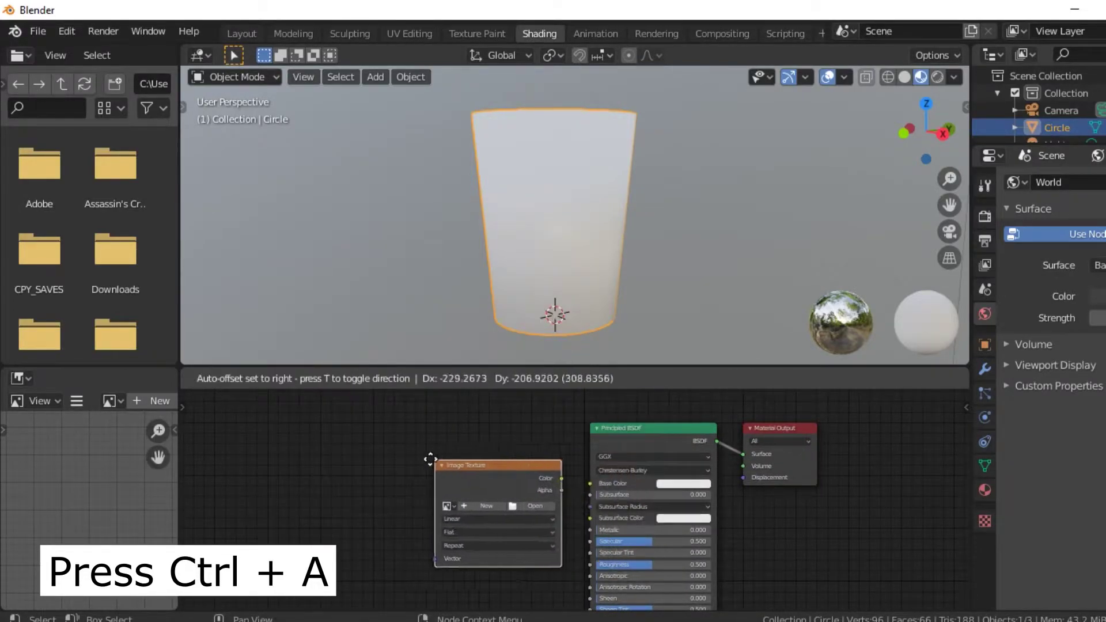
left_click(451, 469)
left_click(490, 491)
left_click(219, 150)
double_click(403, 211)
double_click(403, 172)
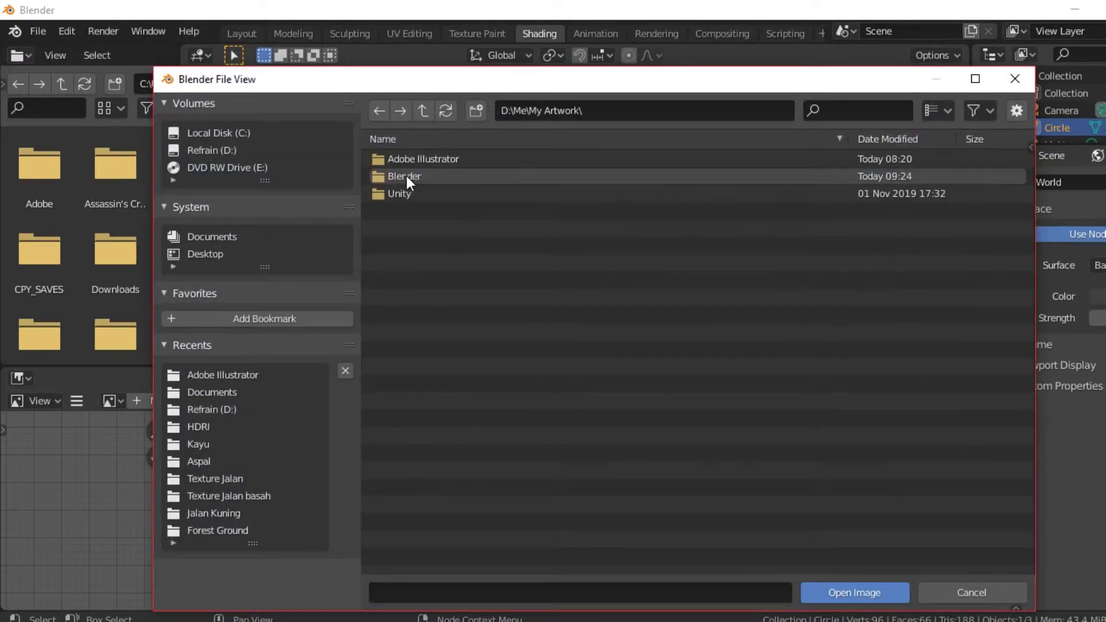
double_click(413, 162)
double_click(414, 160)
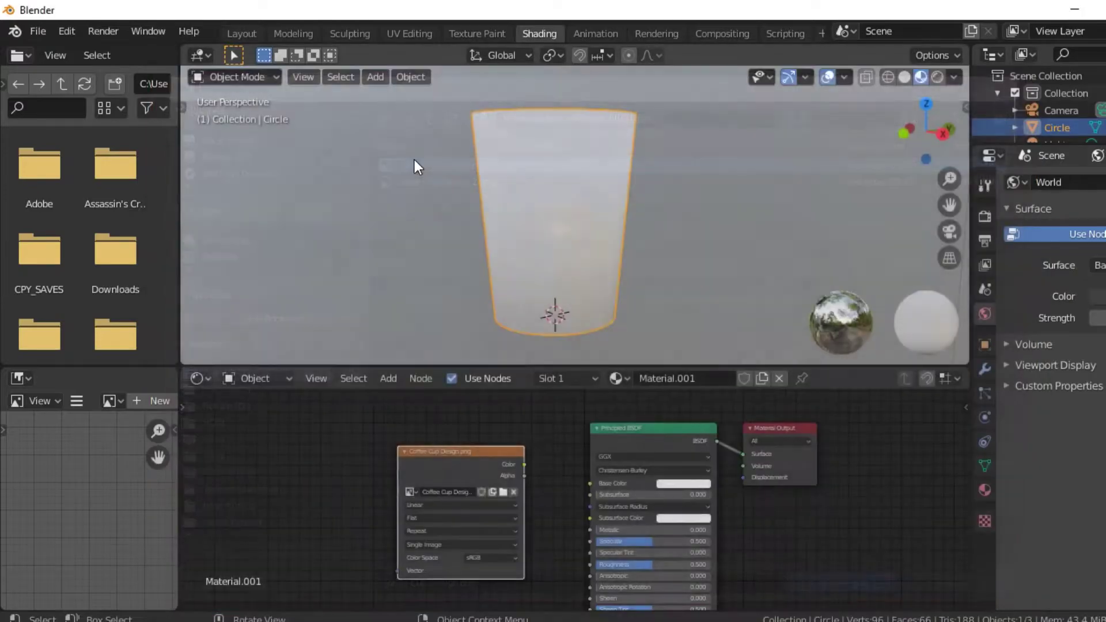
Connect the image's Color output to the shader's Base Color.
scroll(530, 455, "up", 2)
scroll(488, 454, "up", 2)
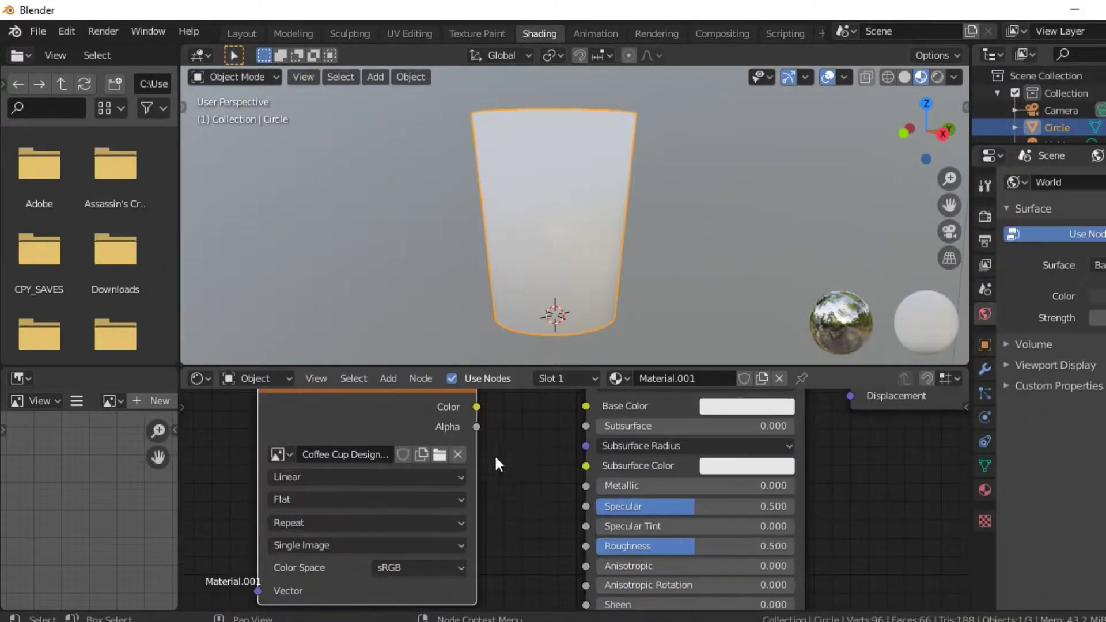
left_click_drag(469, 451, 577, 450)
left_click(663, 260)
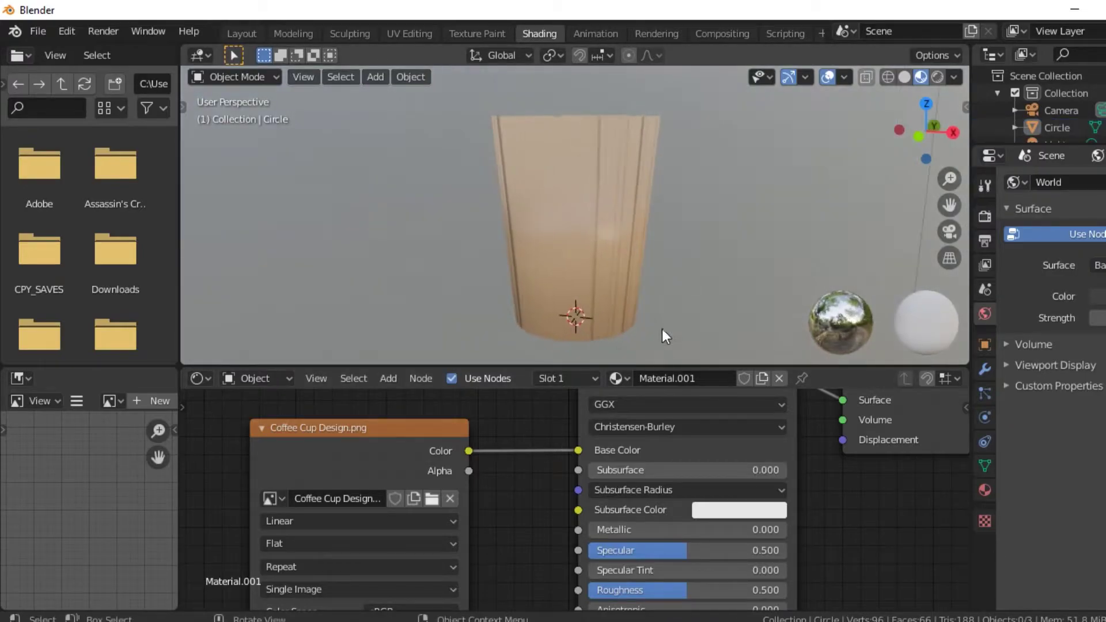
left_click_drag(655, 366, 634, 426)
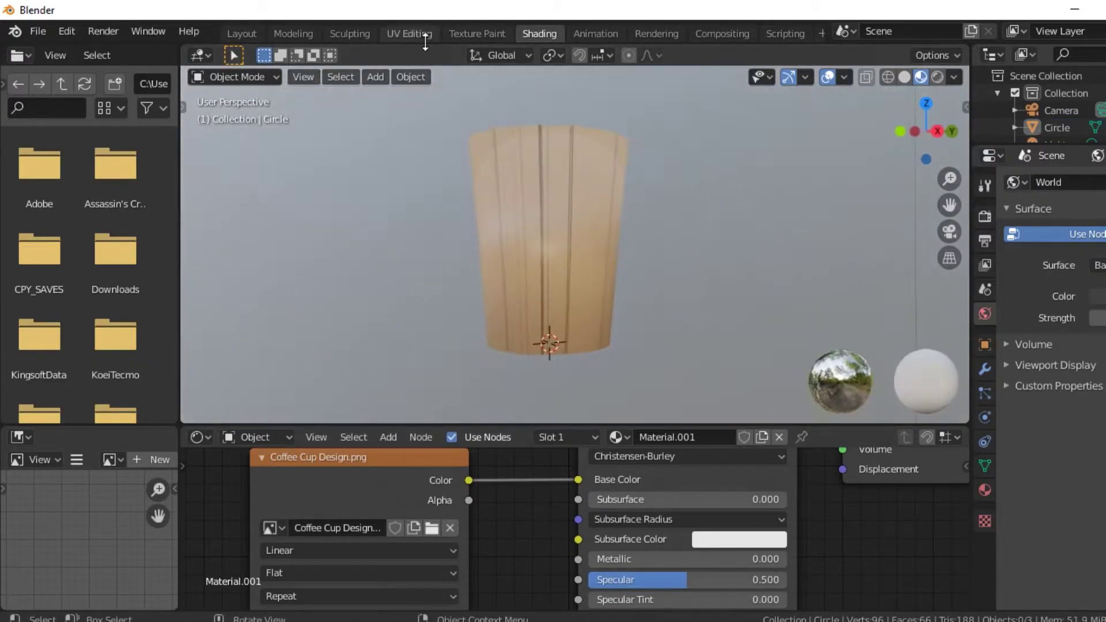
Switch to UV Editing and frame the cup mesh in the views.
left_click(411, 33)
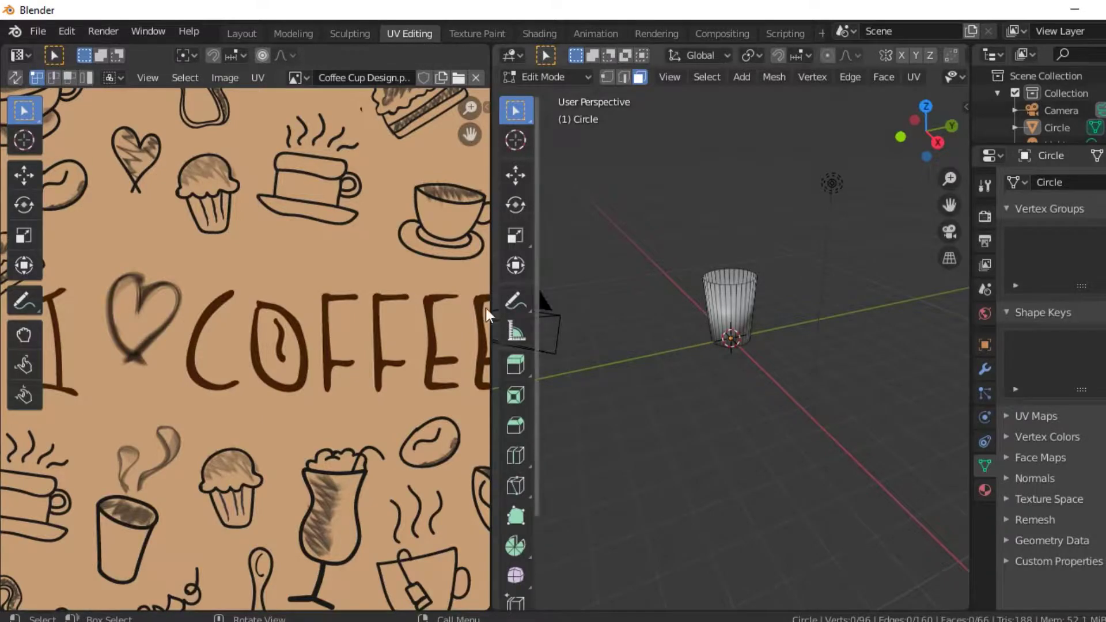
scroll(245, 349, "down", 3)
scroll(245, 349, "down", 3)
scroll(703, 324, "up", 3)
scroll(702, 324, "up", 2)
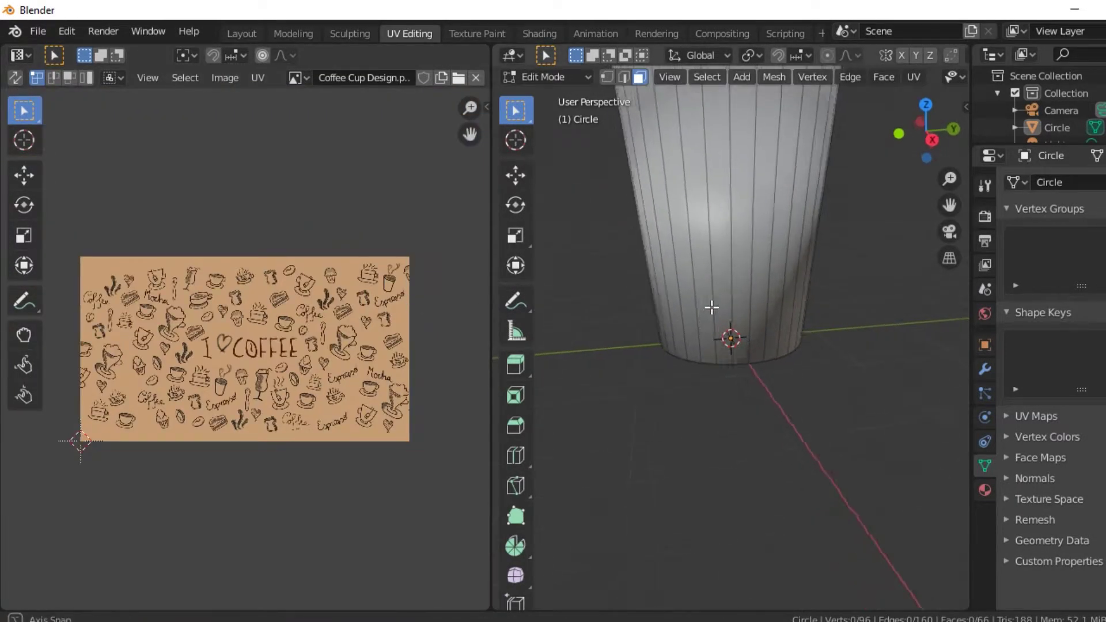
key("a")
scroll(702, 324, "down", 2)
scroll(703, 324, "down", 1)
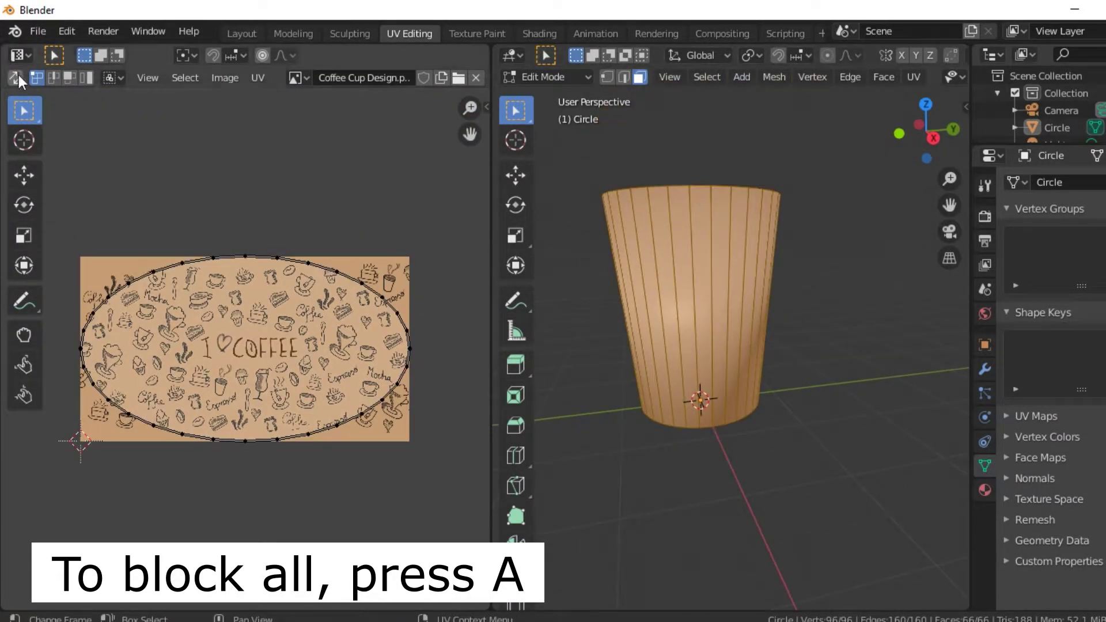
key("alt+a")
Select the whole cup with UV sync on and unwrap it with Smart UV Project.
left_click(584, 77)
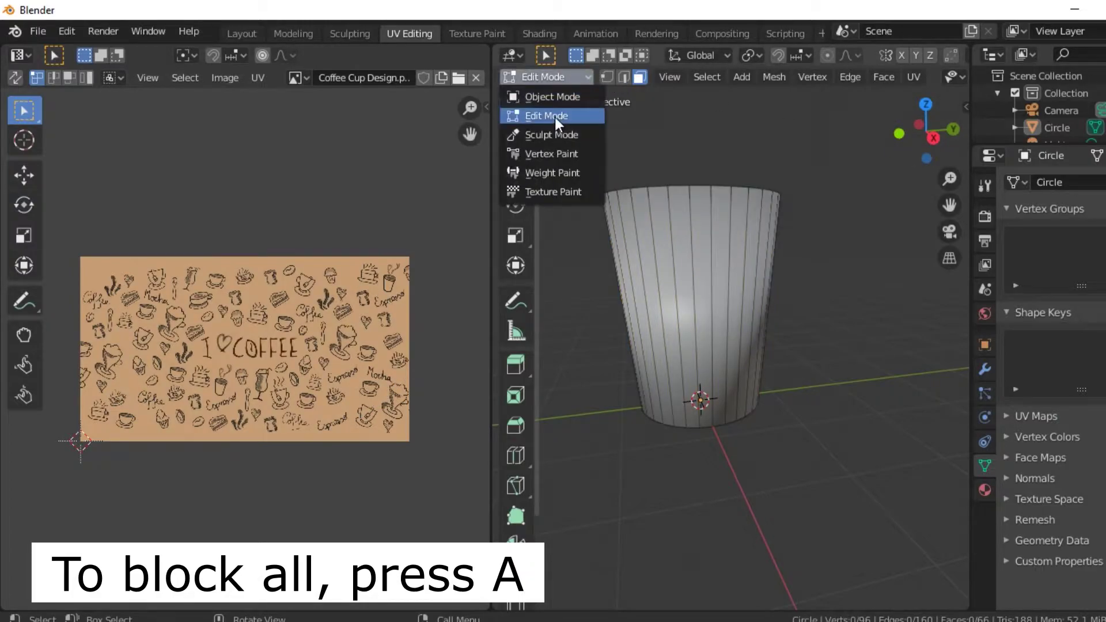
key("a")
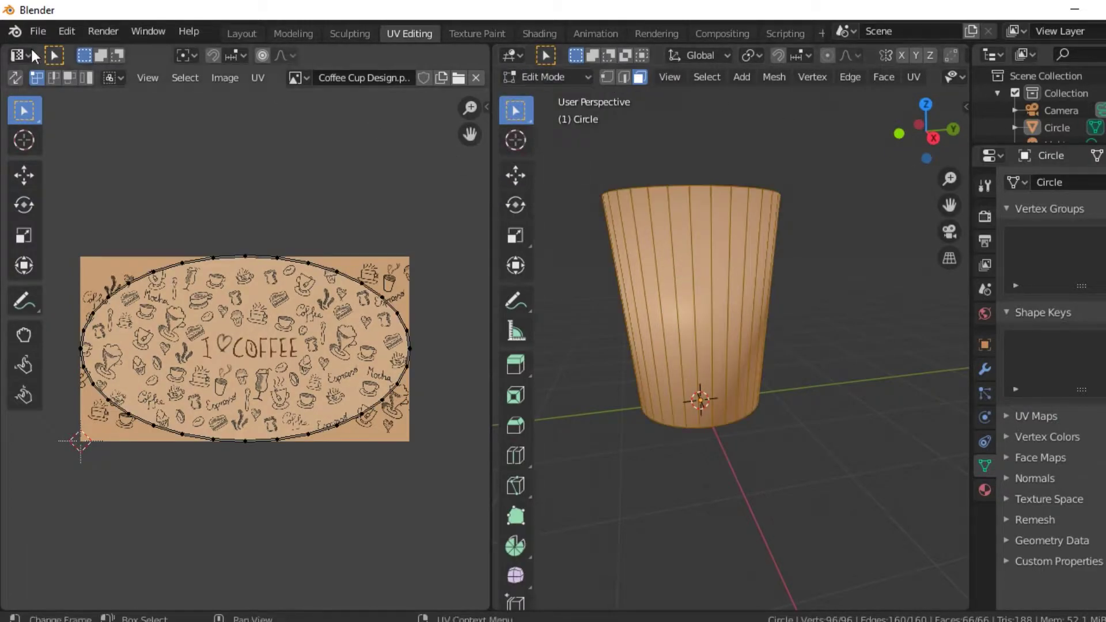
left_click(16, 78)
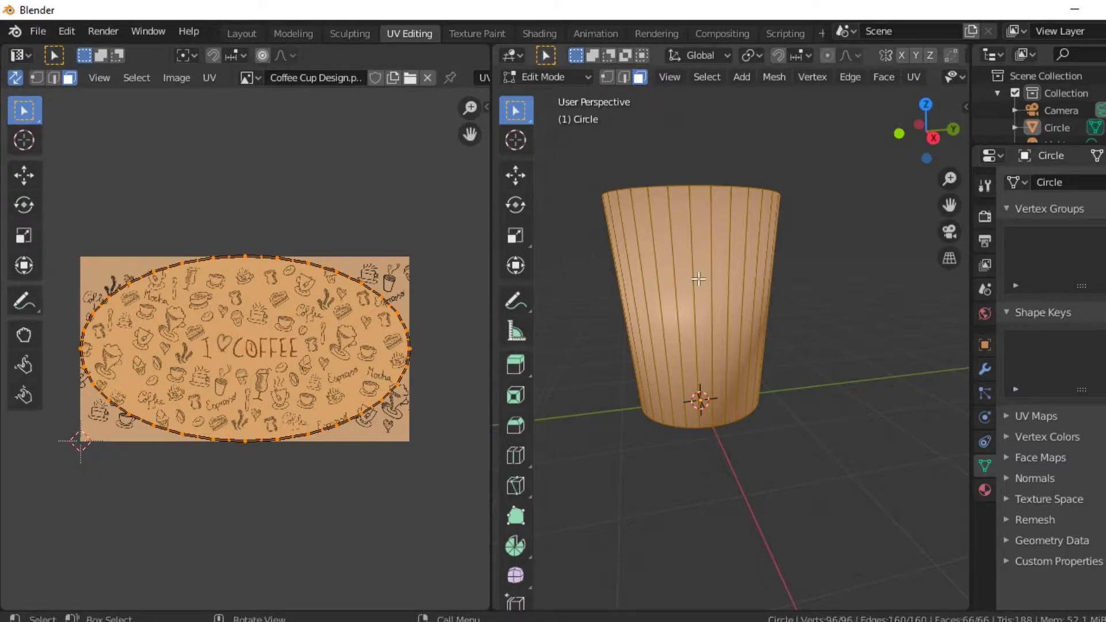
key("u")
left_click(694, 317)
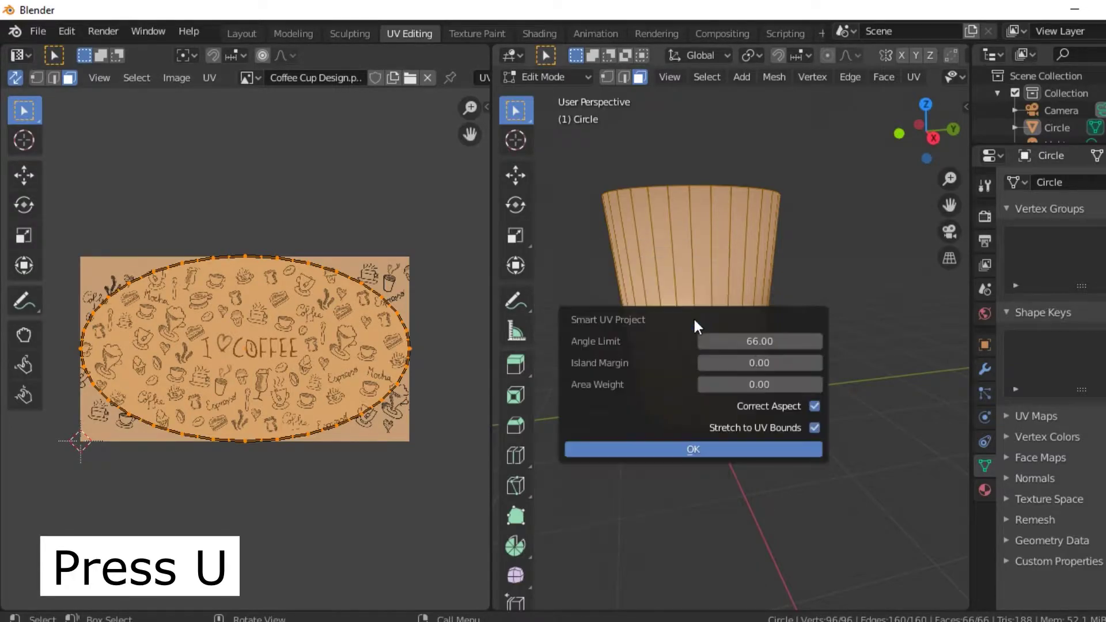
left_click(744, 448)
Preview the coffee texture on the unwrapped cup in Object Mode, then return to Edit Mode.
middle_click_drag(727, 394, 760, 361)
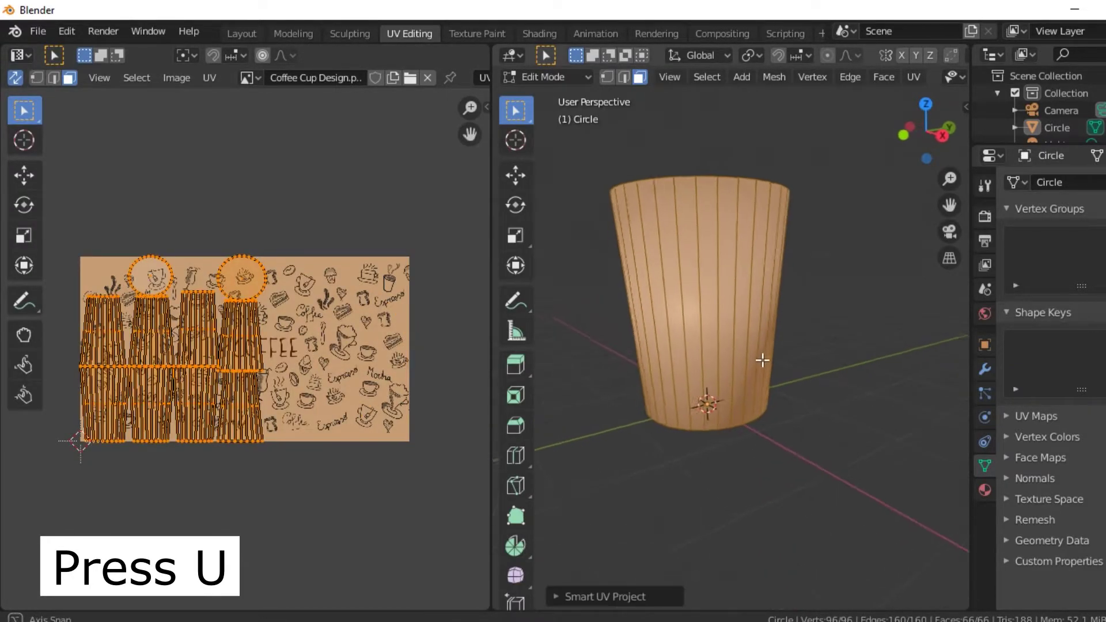
left_click(800, 382)
left_click(581, 83)
left_click(928, 78)
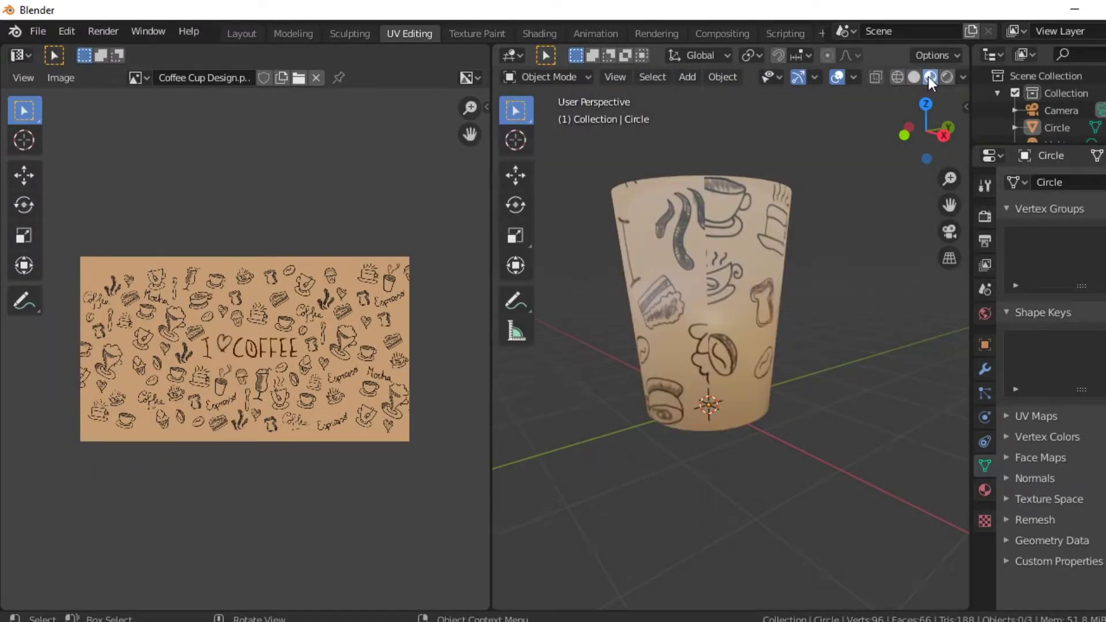
left_click(579, 80)
left_click(558, 116)
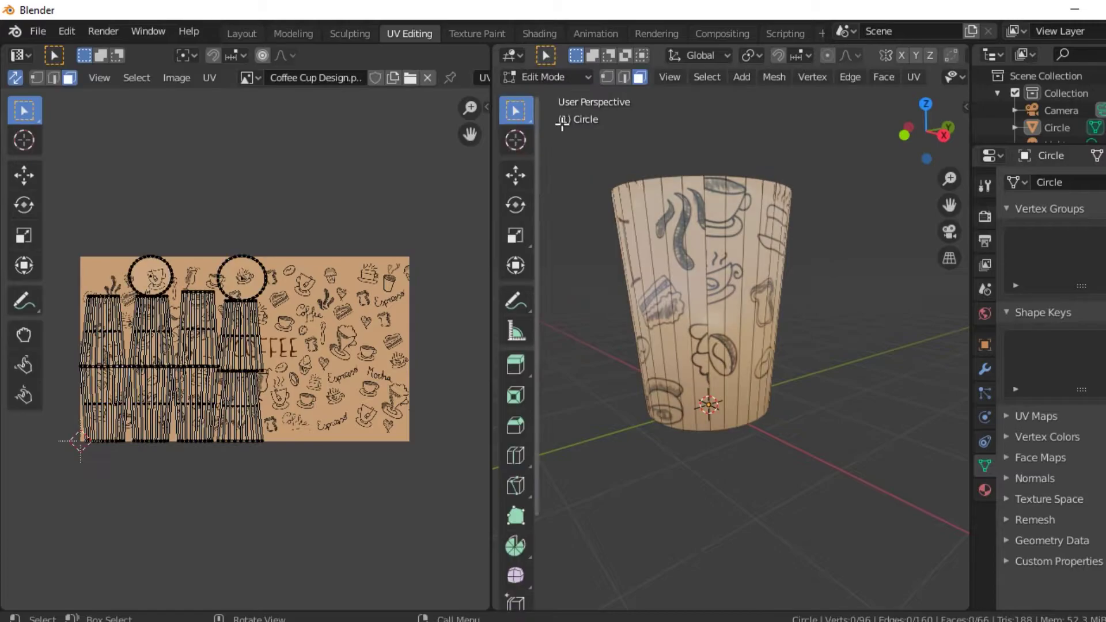
Enlarge the UV islands and shift them up and across the coffee doodle image.
key("s")
left_click(324, 355)
left_click_drag(178, 284, 194, 215)
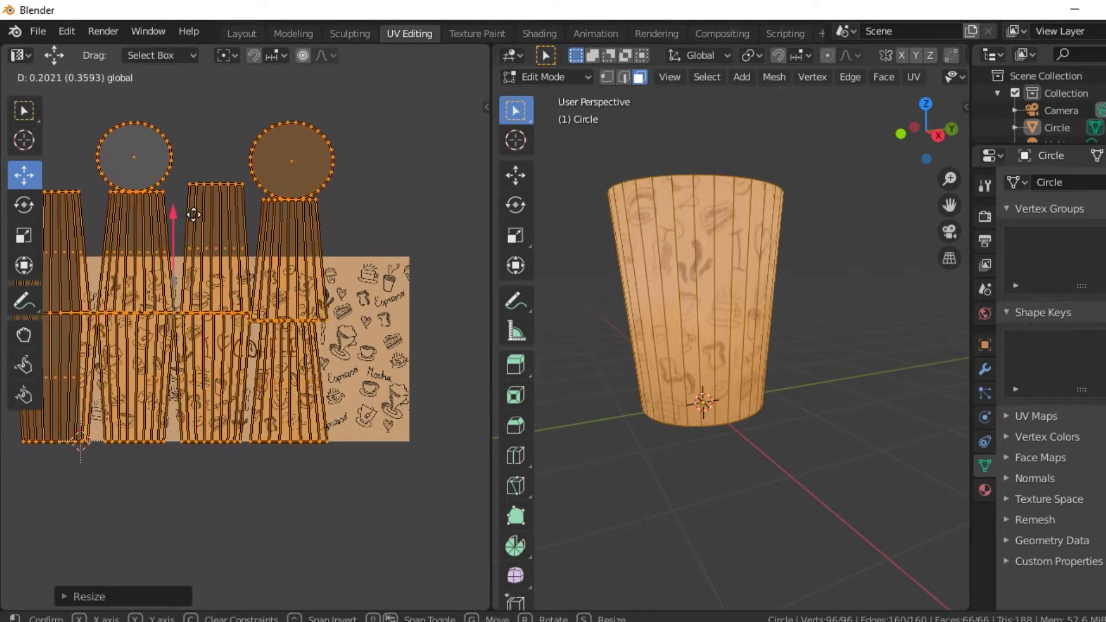
left_click_drag(239, 288, 310, 292)
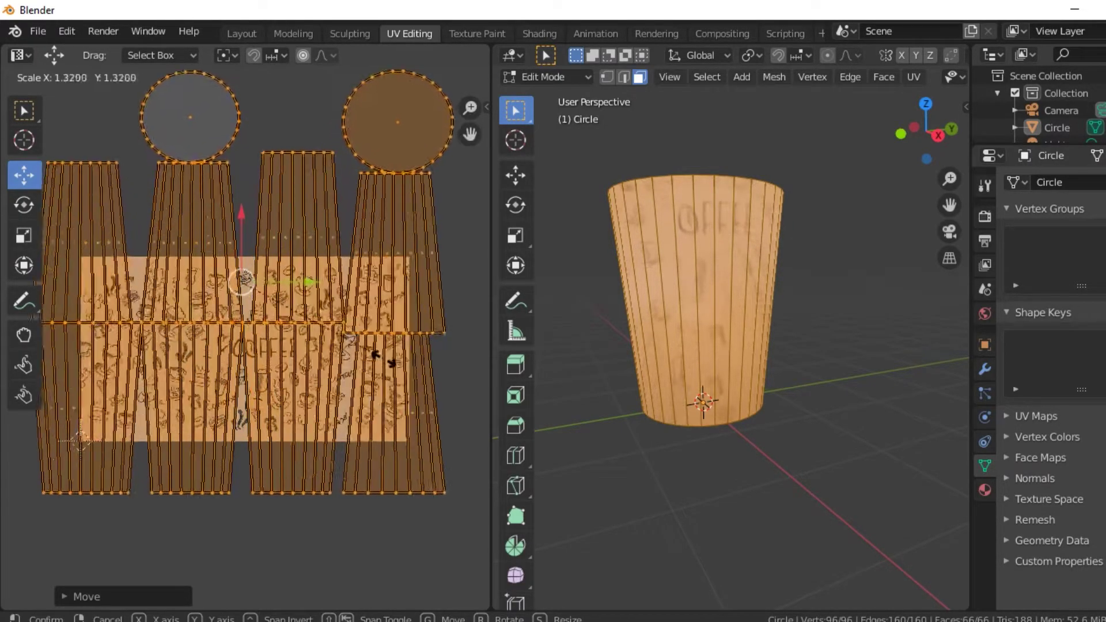
left_click(415, 392)
left_click_drag(244, 221, 284, 139)
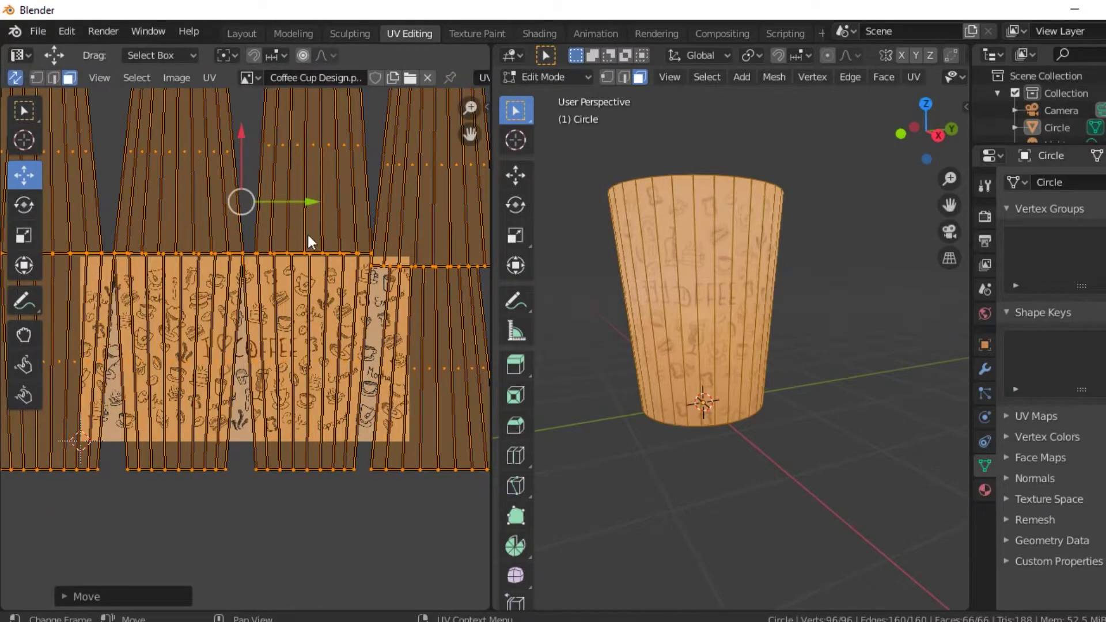
left_click_drag(300, 202, 174, 201)
middle_click_drag(565, 322, 593, 339)
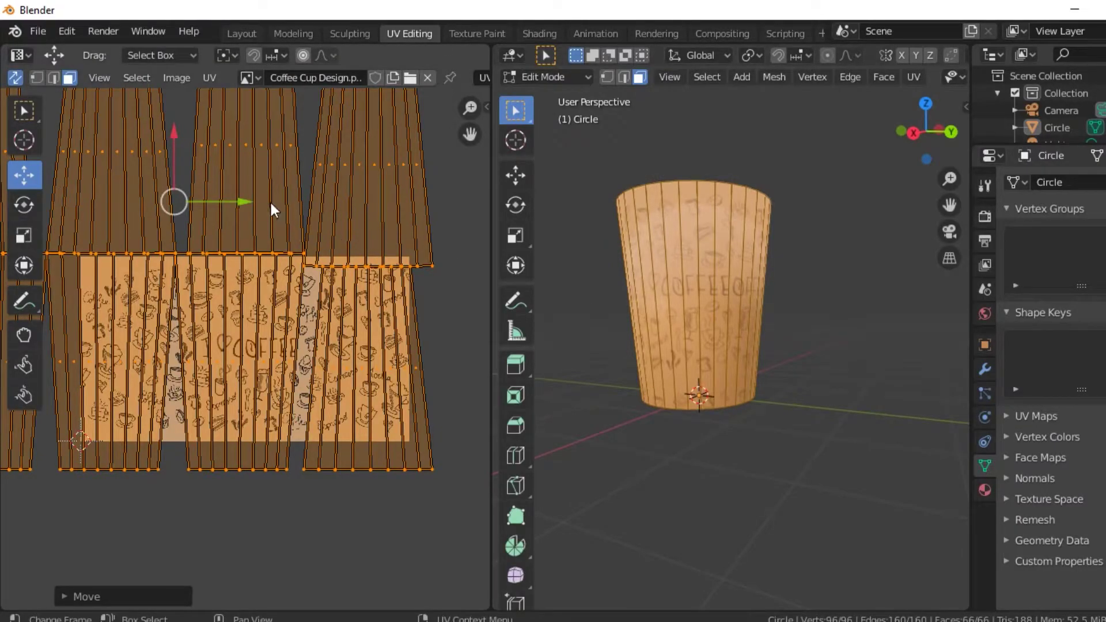
Scale the UV islands larger again, then reselect the whole cup mesh.
key("s")
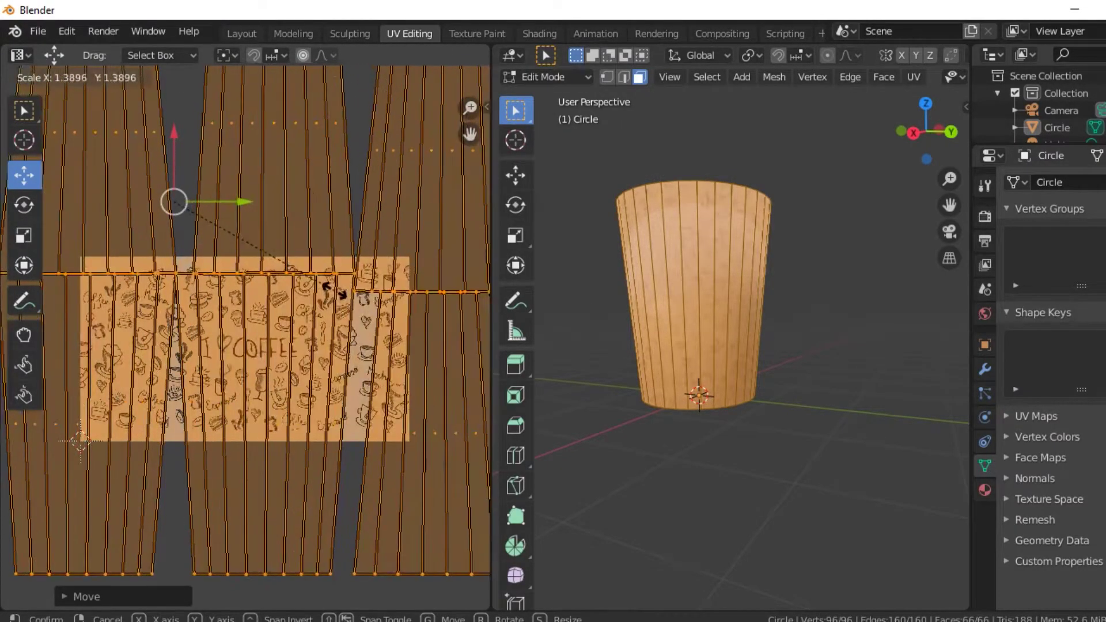
left_click(334, 291)
key("alt+a")
scroll(599, 336, "up", 3)
scroll(599, 336, "up", 2)
middle_click_drag(599, 336, 445, 323)
key("a")
scroll(332, 295, "down", 2)
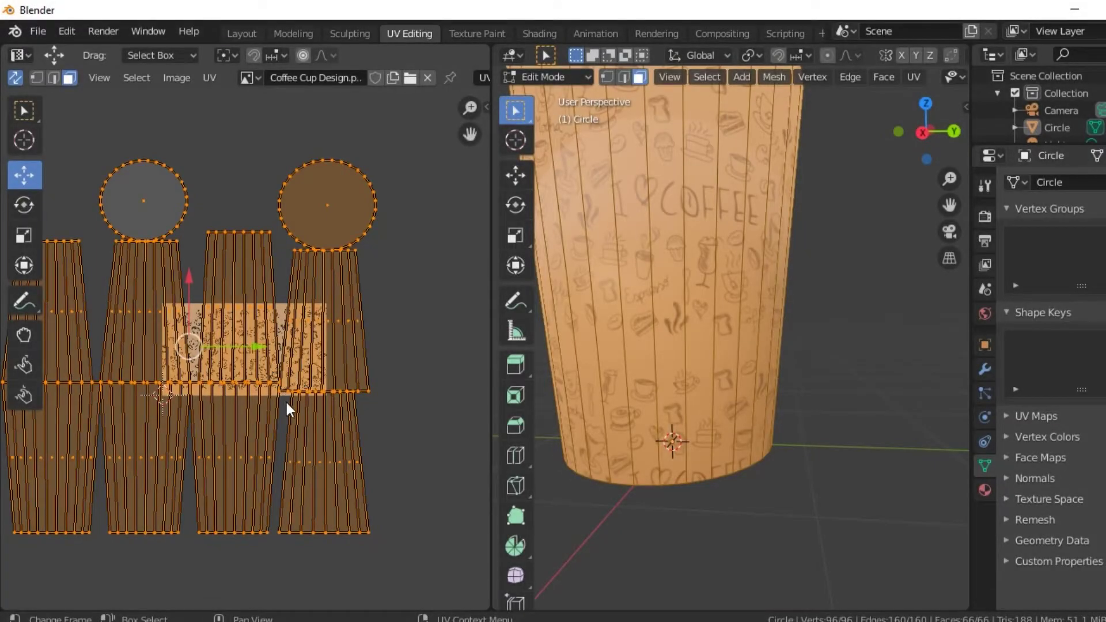
Shrink and reposition the UV strips over the design, then orbit to inspect the heart-COFFEE logo.
key("s")
left_click(277, 393)
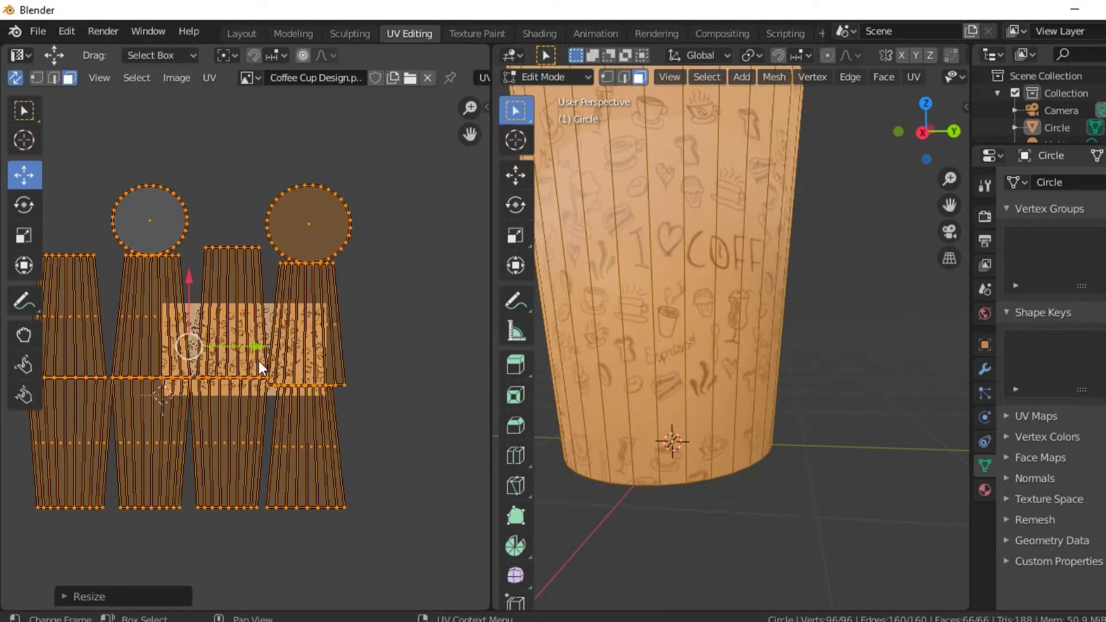
key("g")
left_click(290, 353)
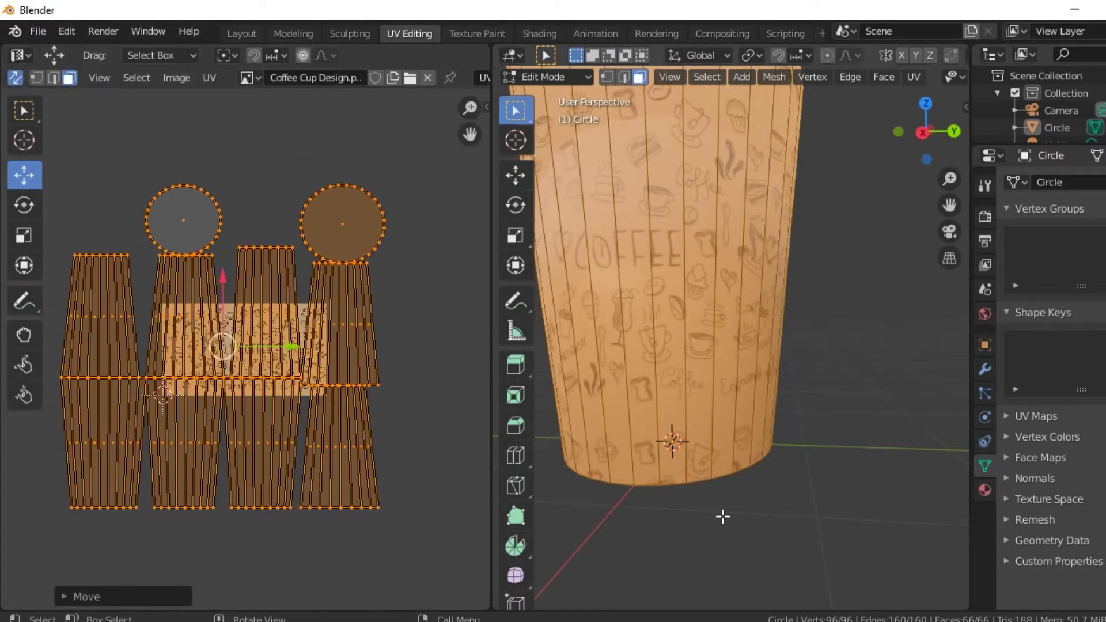
key("alt+a")
mouse_move(721, 492)
middle_mouse_down()
mouse_move(759, 487)
mouse_move(762, 469)
mouse_move(730, 454)
middle_mouse_up()
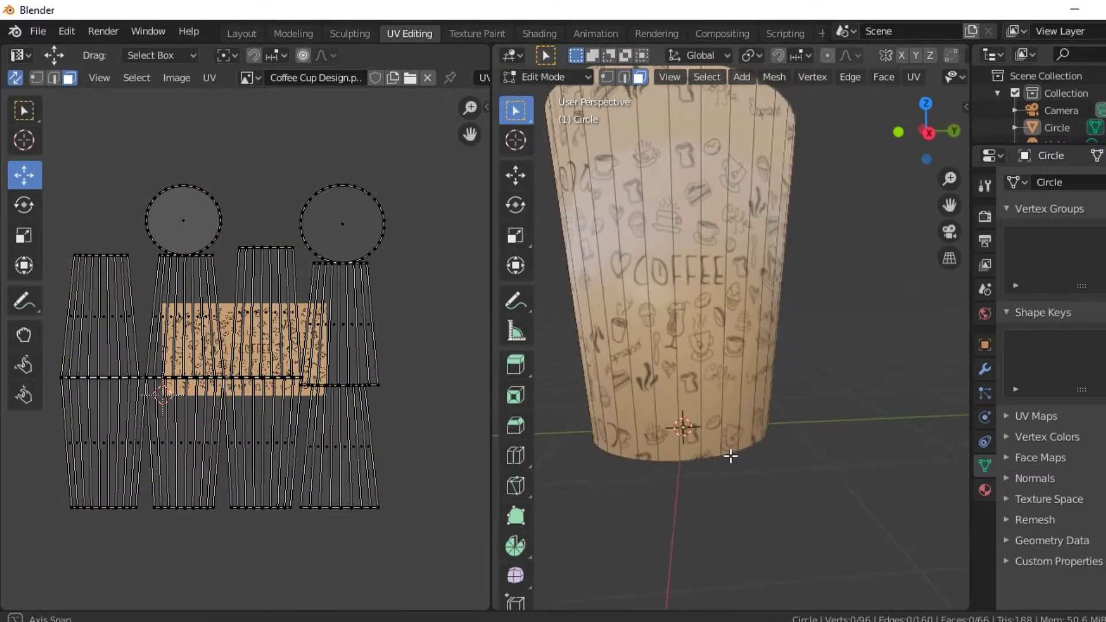
scroll(251, 378, "up", 1)
middle_click_drag(251, 378, 300, 351)
middle_click_drag(720, 404, 818, 400)
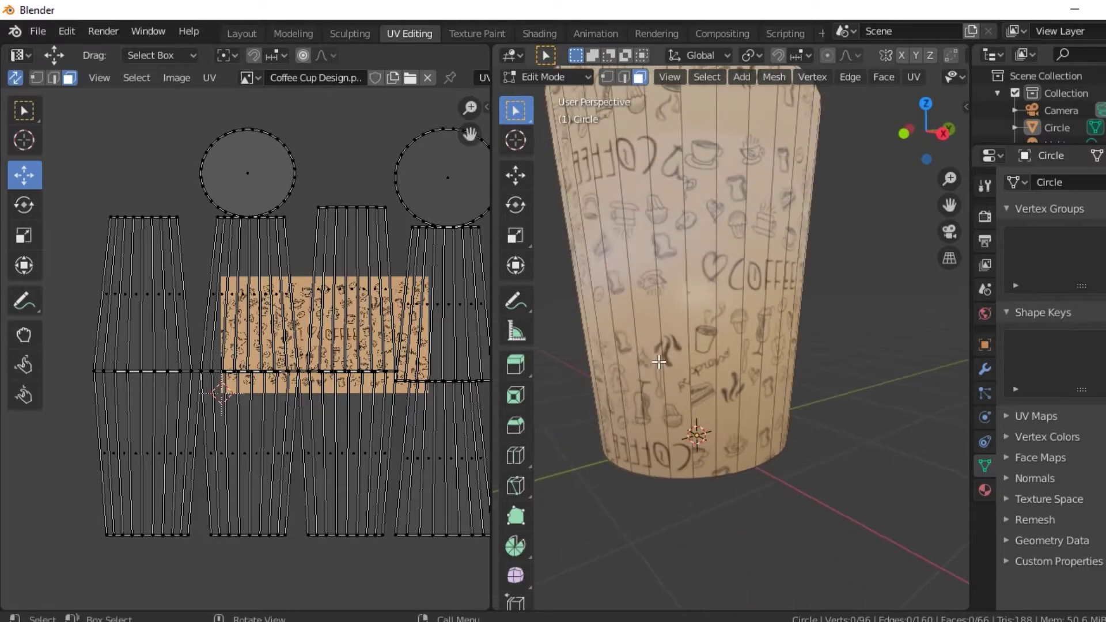
Select the left UV strips and top circle, start a resize, then cancel it.
left_click_drag(90, 131, 297, 573)
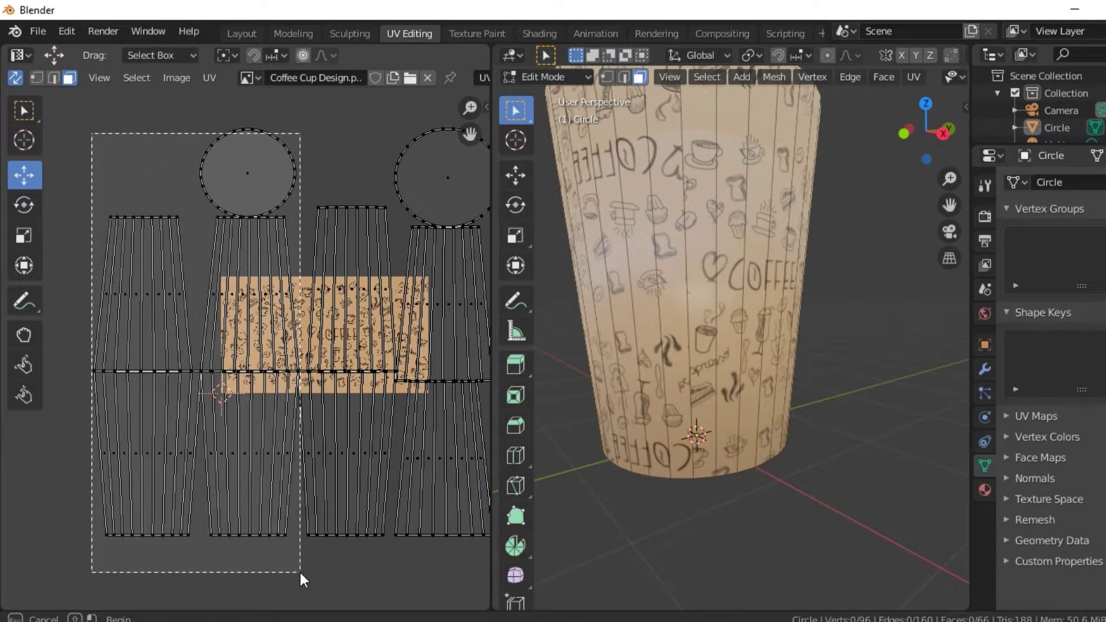
key("s")
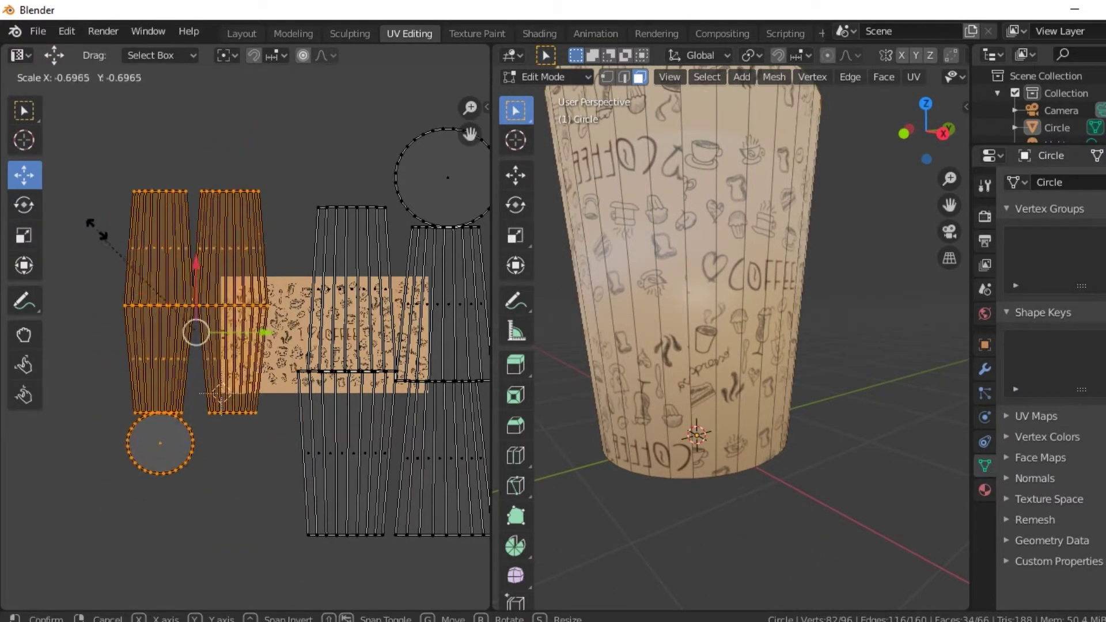
key("Escape")
left_click(590, 243)
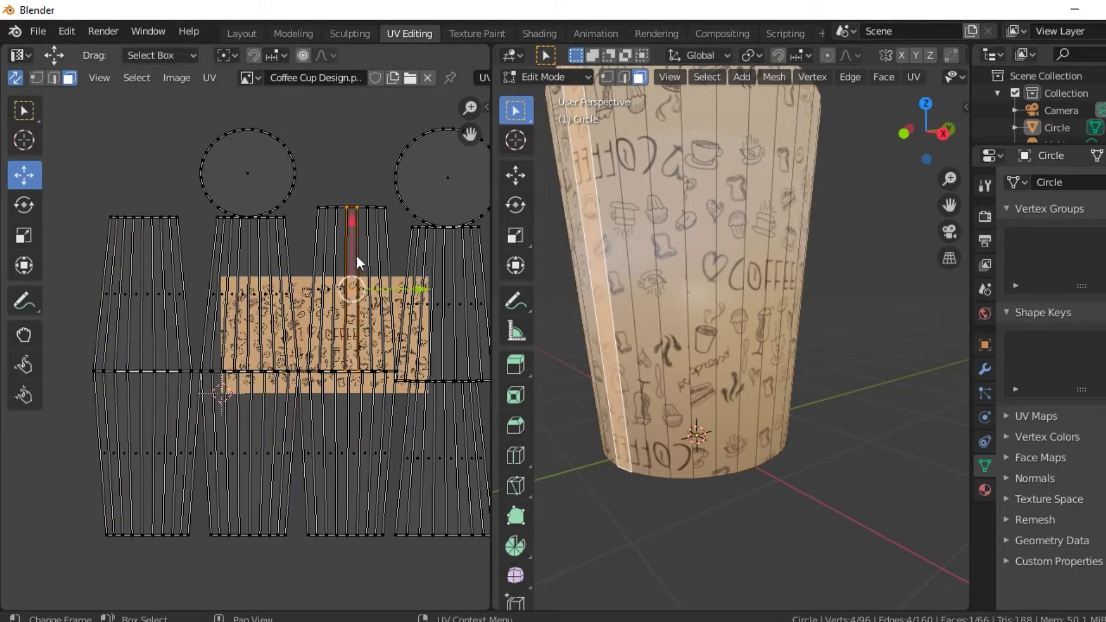
Mirror the right UV strips and circle with a negative scale, then deselect everything.
middle_click_drag(344, 231, 300, 226)
mouse_move(273, 130)
left_mouse_down()
mouse_move(474, 548)
mouse_move(258, 91)
left_mouse_up()
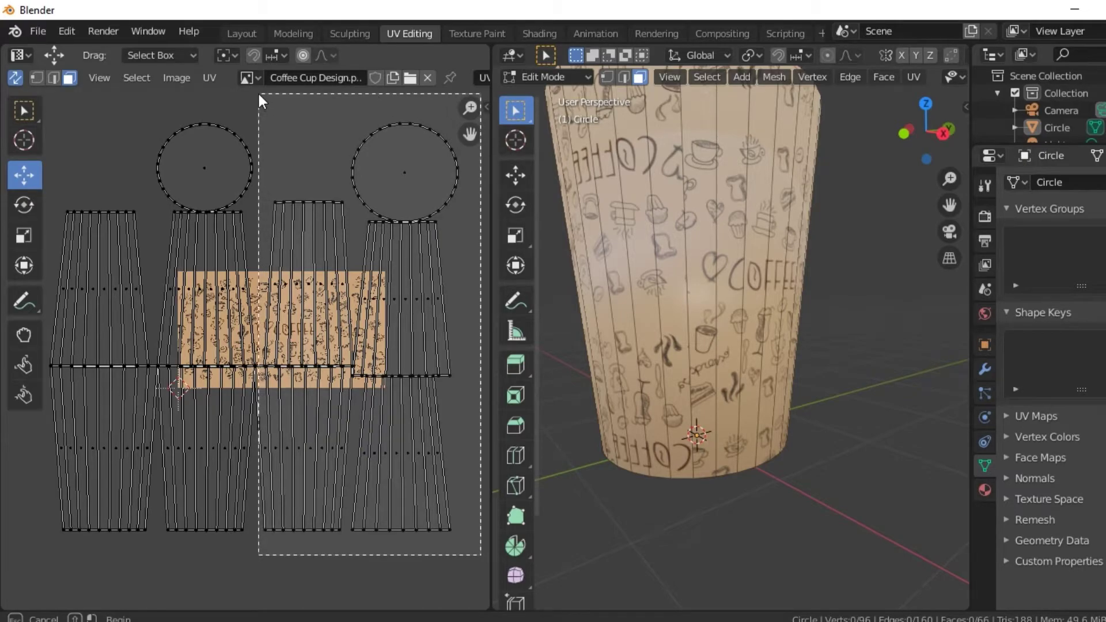
key("s")
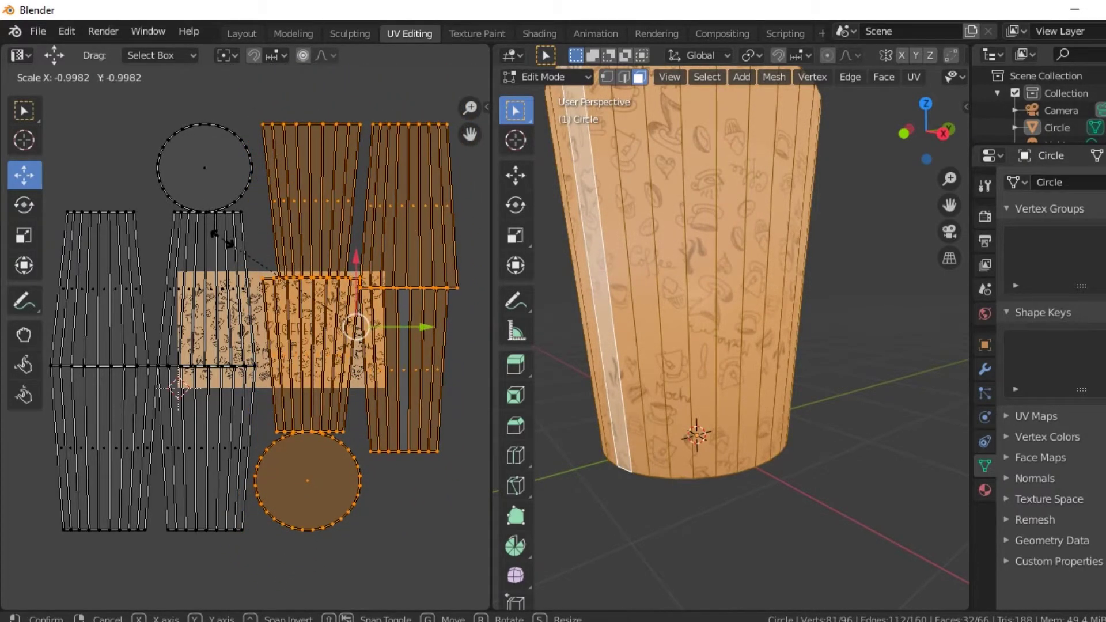
left_click(213, 227)
left_click(884, 483)
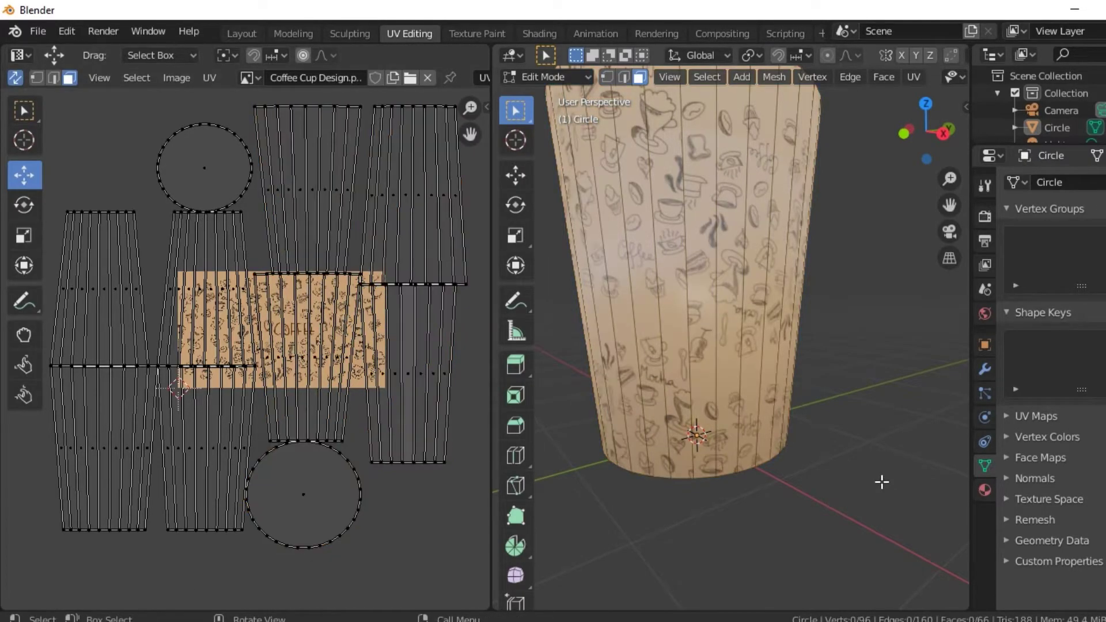
Orbit the cup to its COFFEE side and select the UV strips to reposition.
middle_click_drag(884, 482, 806, 418)
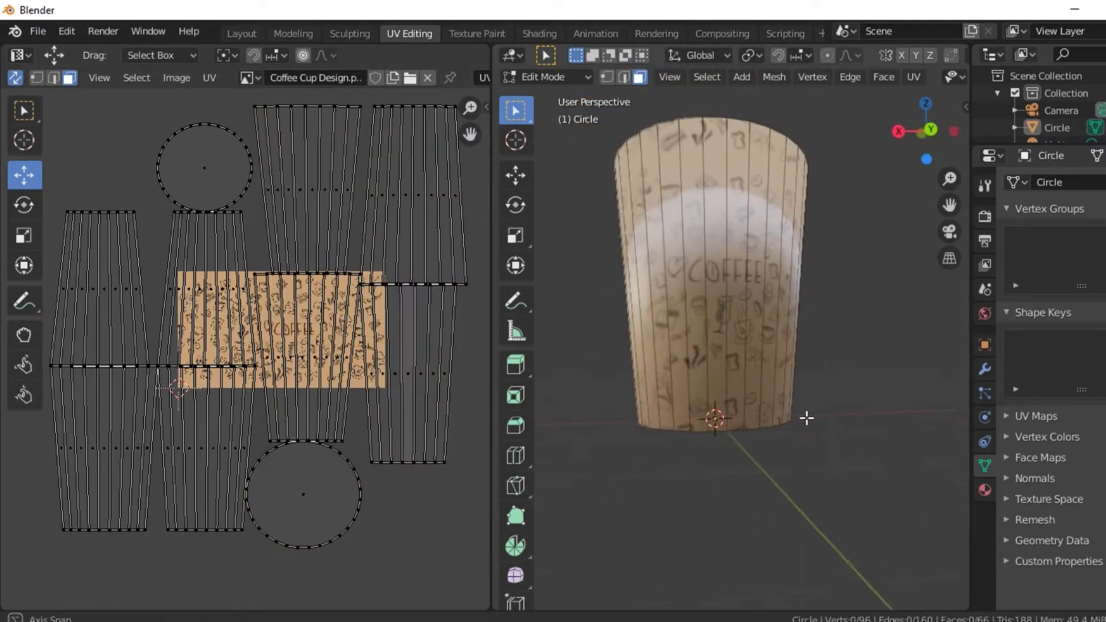
scroll(807, 419, "up", 2)
scroll(798, 425, "up", 2)
key("l")
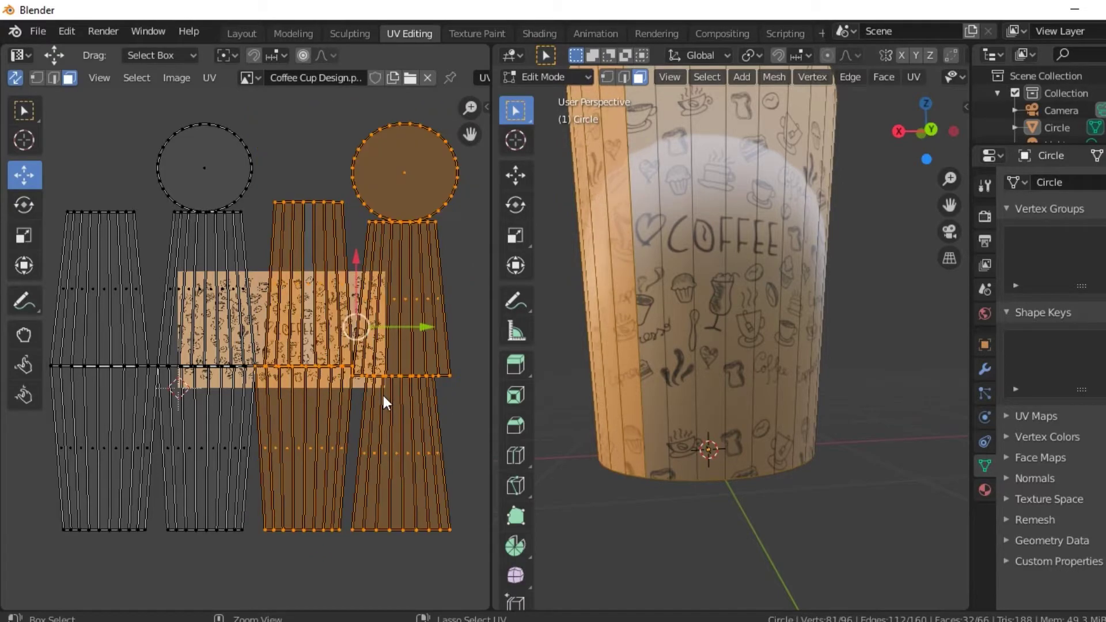
Slide the selected UV strips along X until the COFFEE lettering lines up on the front.
mouse_move(423, 326)
left_mouse_down()
mouse_move(449, 327)
mouse_move(249, 336)
left_mouse_up()
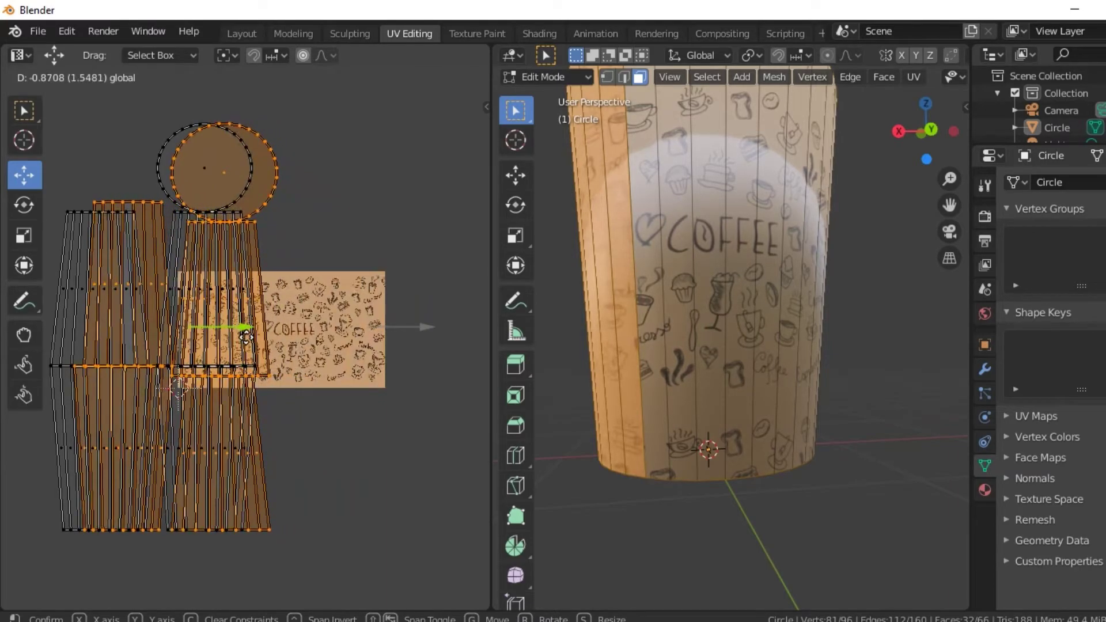
mouse_move(250, 336)
left_mouse_down()
mouse_move(414, 344)
mouse_move(420, 333)
left_mouse_up()
left_click(784, 487)
mouse_move(783, 487)
middle_mouse_down()
mouse_move(733, 448)
mouse_move(753, 432)
mouse_move(641, 415)
mouse_move(666, 425)
mouse_move(675, 373)
mouse_move(706, 338)
mouse_move(715, 346)
middle_mouse_up()
scroll(322, 375, "down", 2)
Scale all the cup's UVs slightly and move them down toward the logo.
key("a")
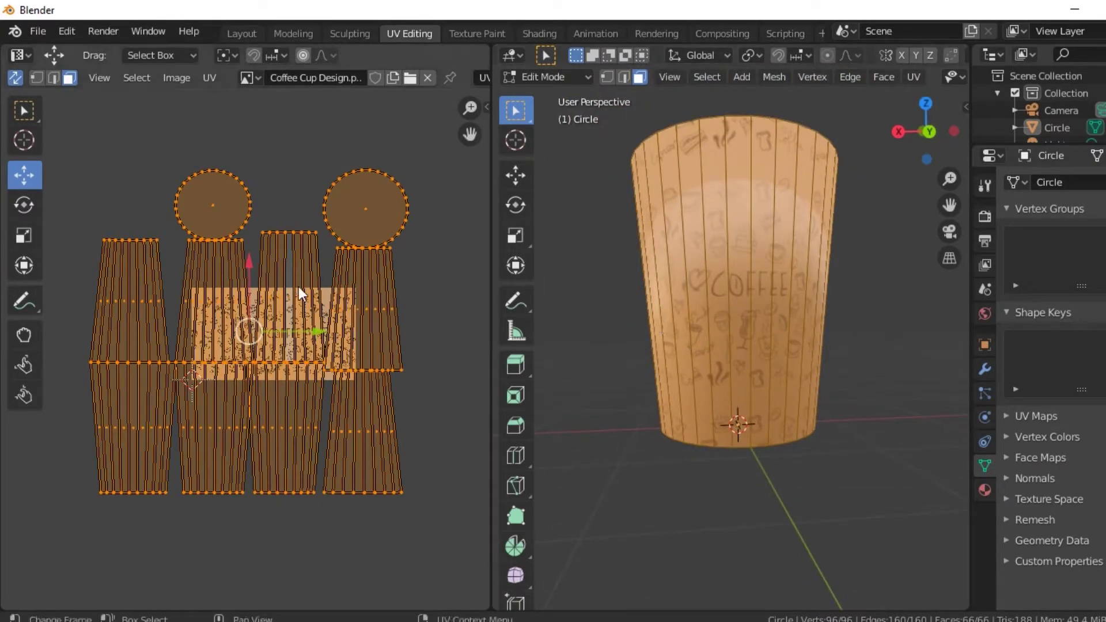
key("s")
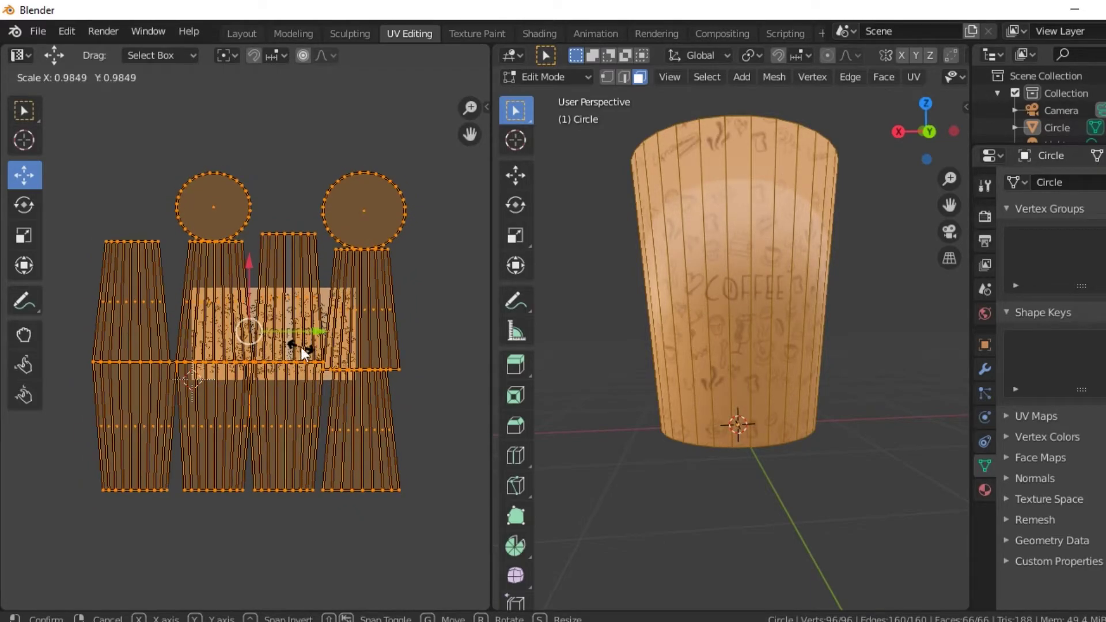
left_click(301, 347)
key("g")
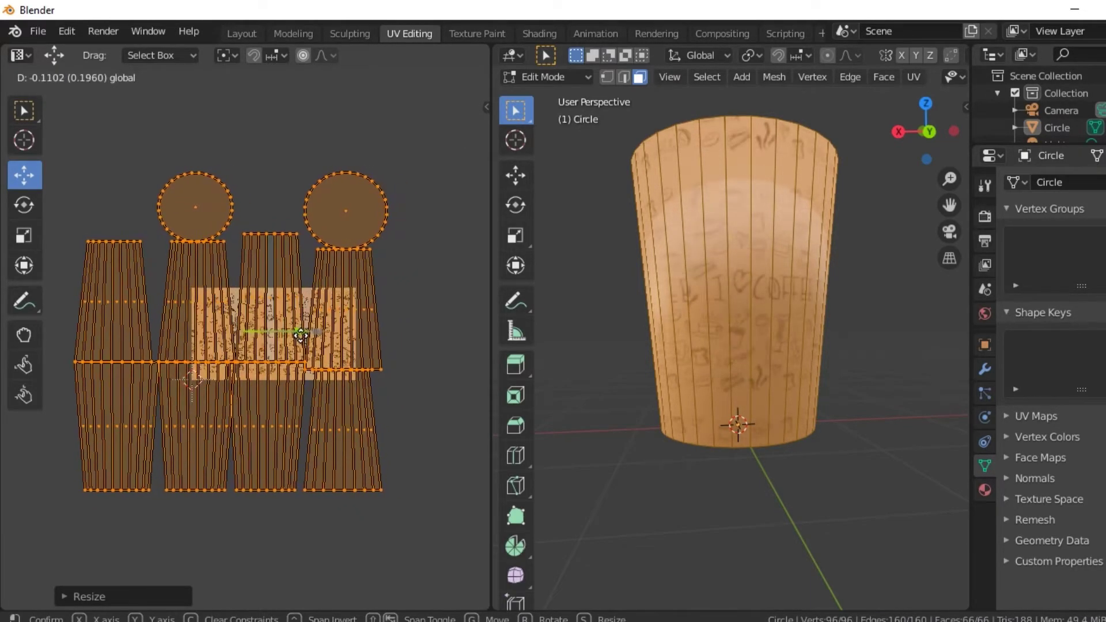
left_click(322, 334)
middle_click_drag(662, 288, 721, 276)
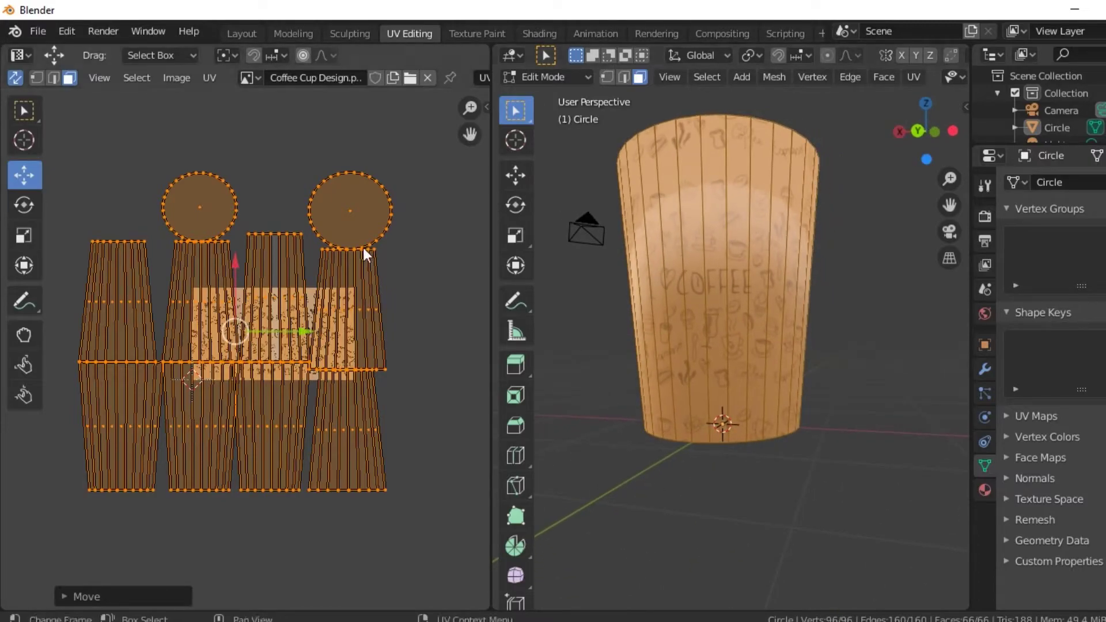
left_click_drag(241, 270, 241, 266)
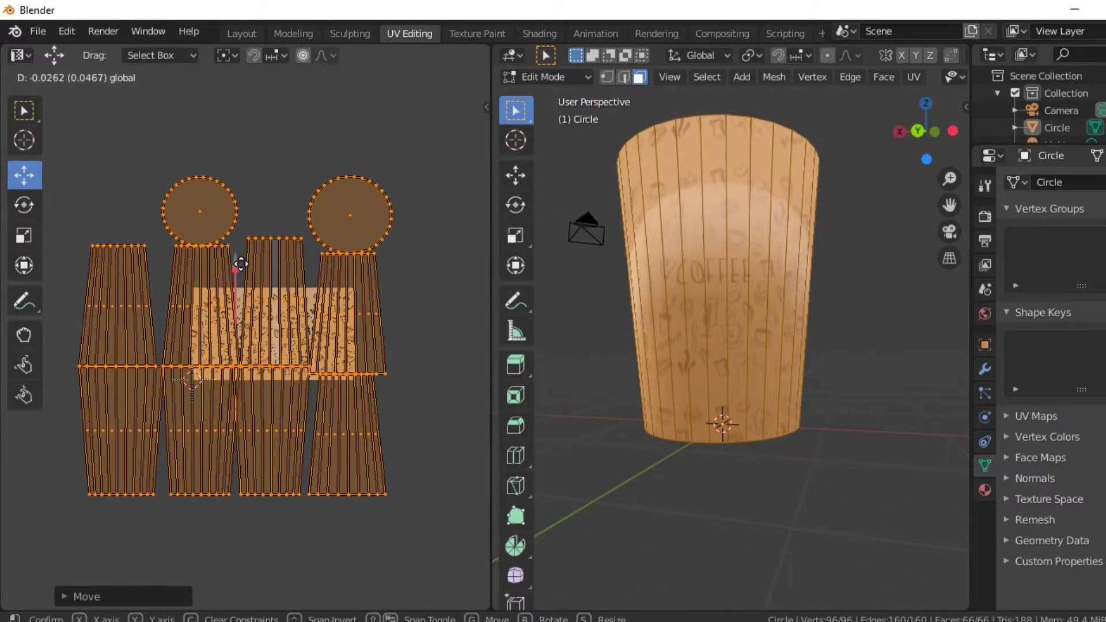
left_click(242, 265)
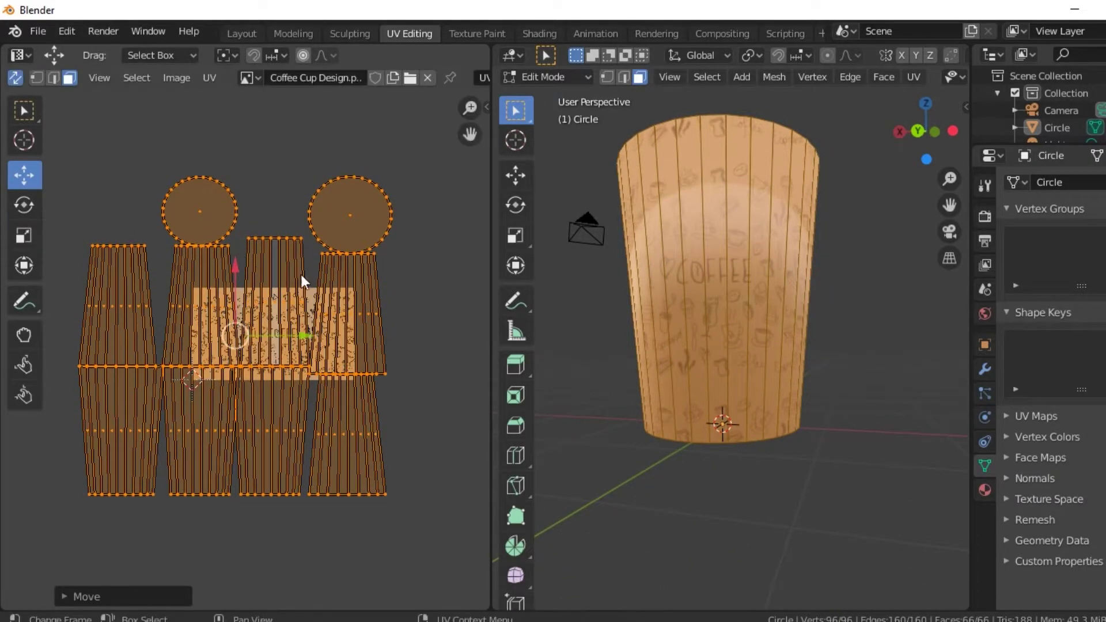
left_click(704, 464)
mouse_move(682, 388)
middle_mouse_down()
mouse_move(754, 425)
mouse_move(647, 388)
mouse_move(659, 390)
middle_mouse_up()
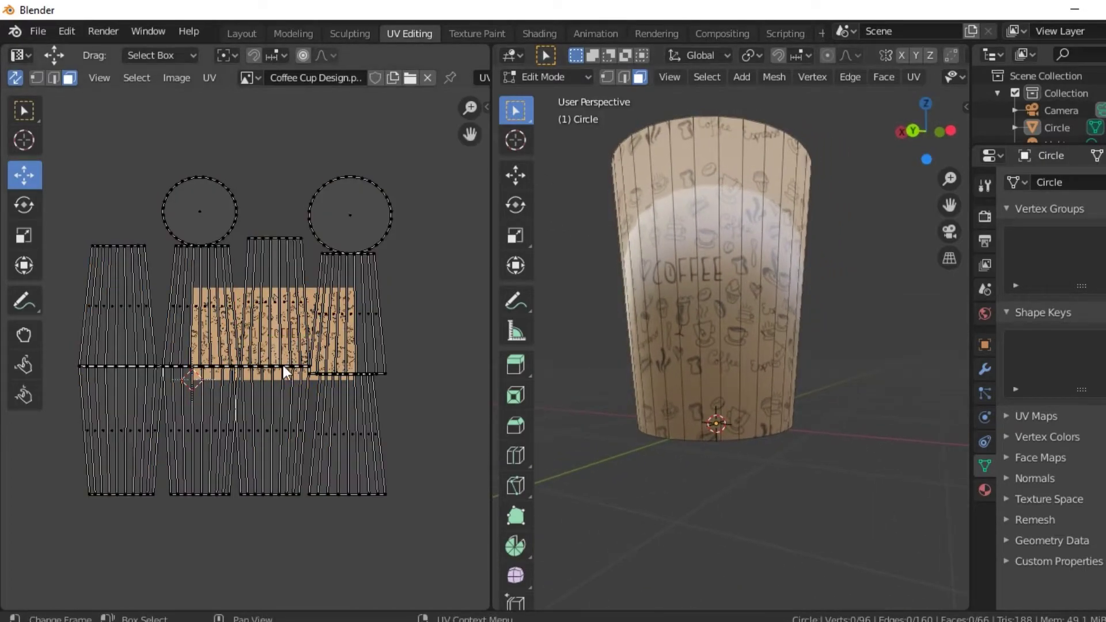
Shrink all UVs a little more, shift them left and down, then enter the Modeling workspace.
key("a")
key("s")
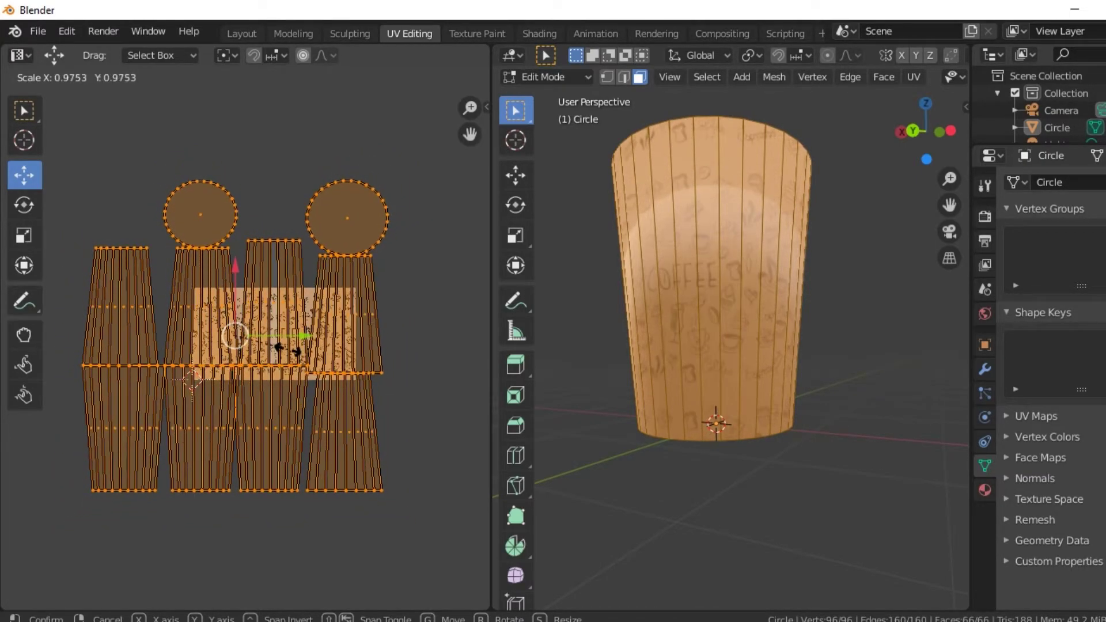
left_click(280, 347)
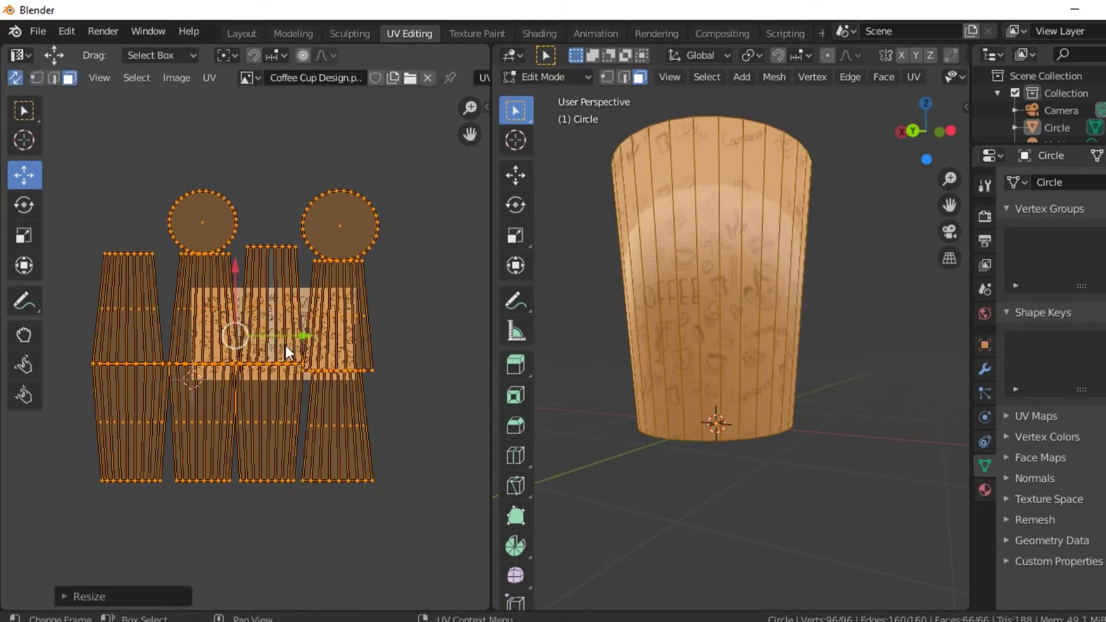
middle_click_drag(666, 393, 680, 389)
left_click_drag(305, 342, 284, 342)
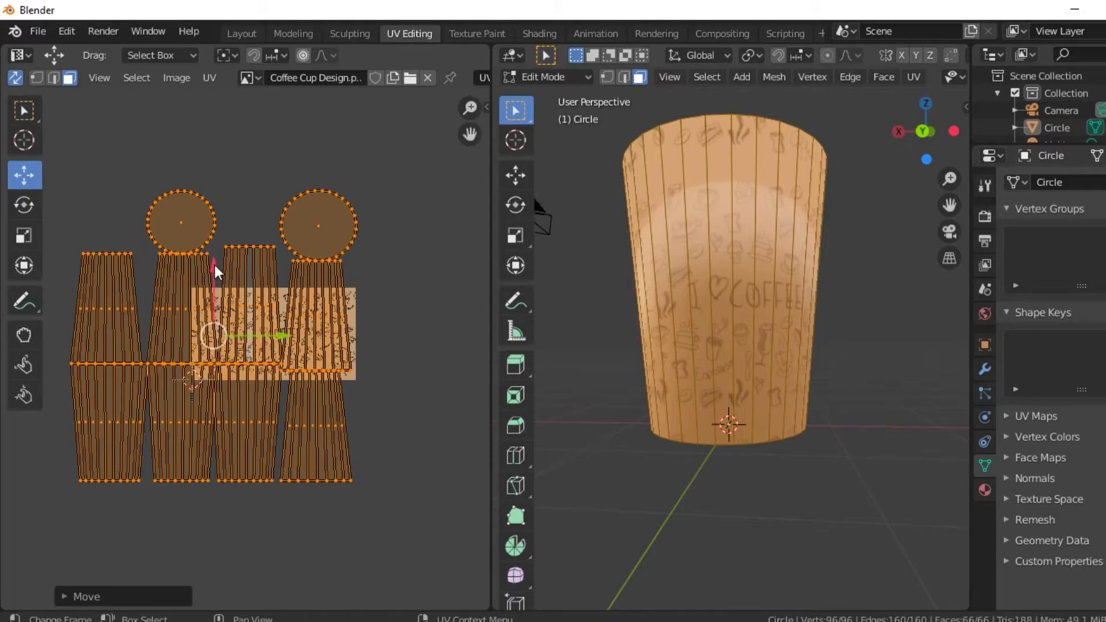
left_click_drag(216, 270, 222, 268)
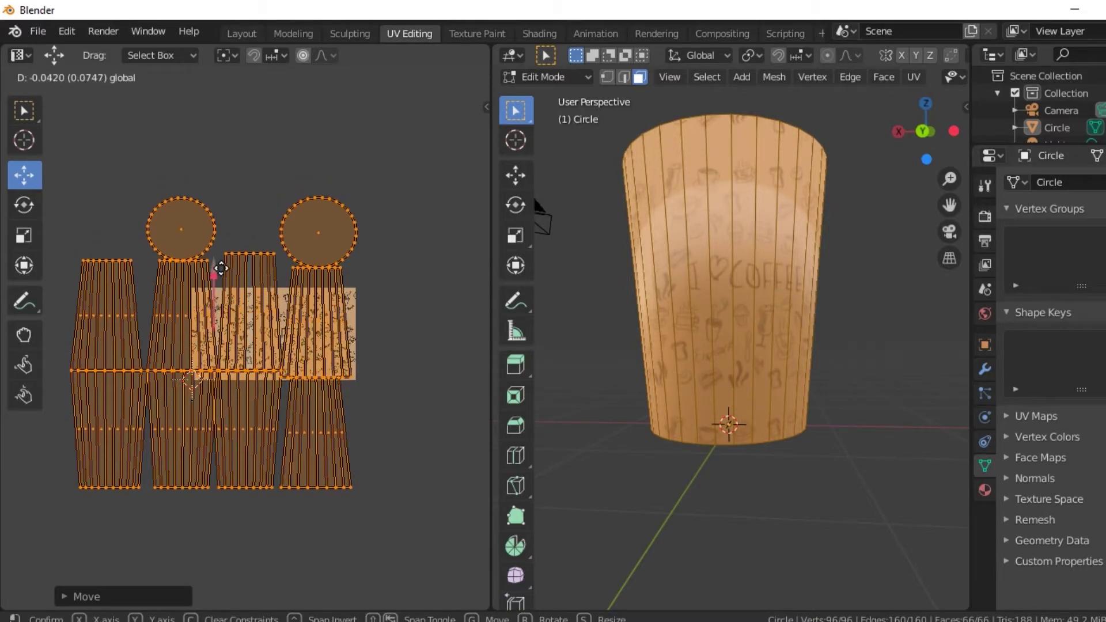
left_click_drag(221, 268, 221, 268)
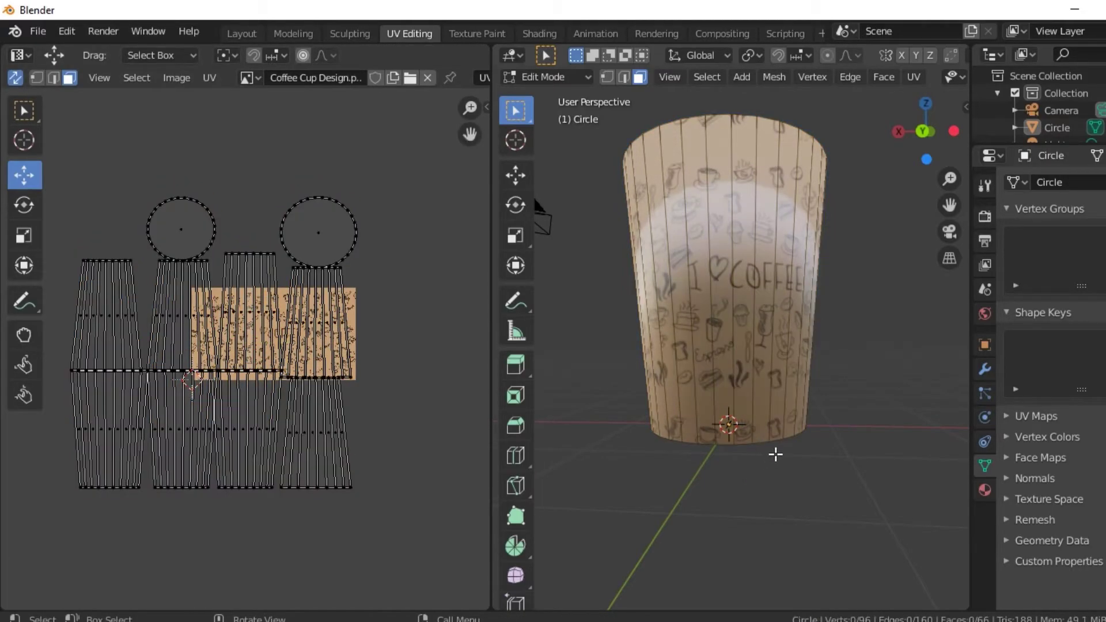
left_click(689, 448)
mouse_move(773, 452)
middle_mouse_down()
mouse_move(685, 445)
mouse_move(703, 454)
mouse_move(749, 437)
mouse_move(765, 409)
middle_mouse_up()
scroll(725, 442, "up", 2)
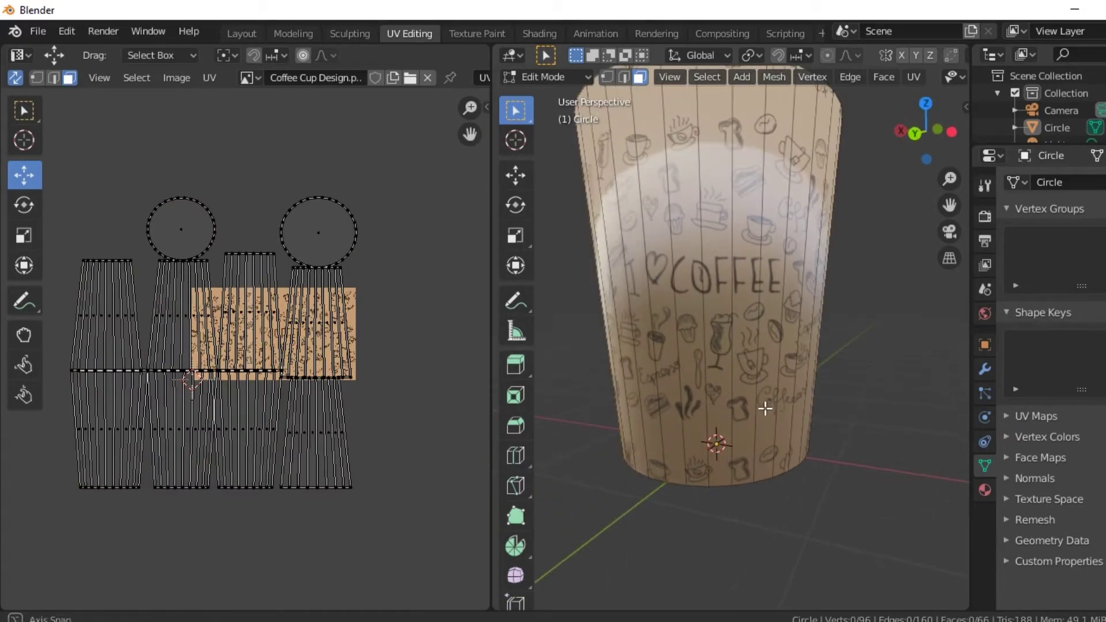
left_click(299, 36)
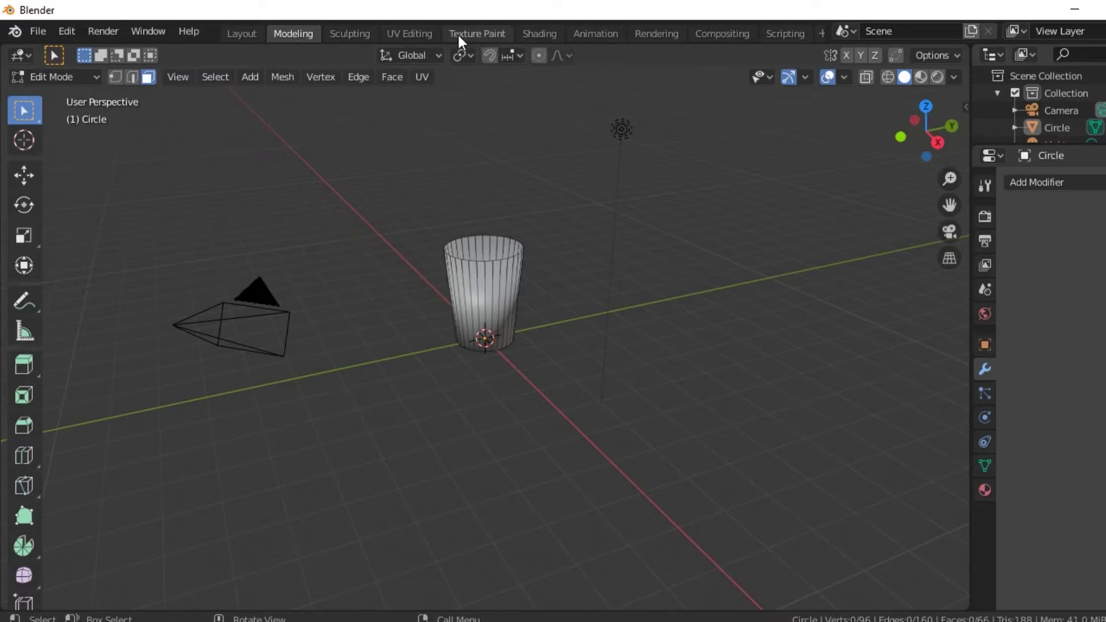
Check the cup in both workspaces and show it in Modeling with its texture displayed.
middle_click_drag(506, 217, 540, 255)
scroll(540, 254, "up", 2)
scroll(550, 279, "up", 2)
left_click(409, 34)
scroll(232, 309, "down", 1)
scroll(233, 309, "up", 2)
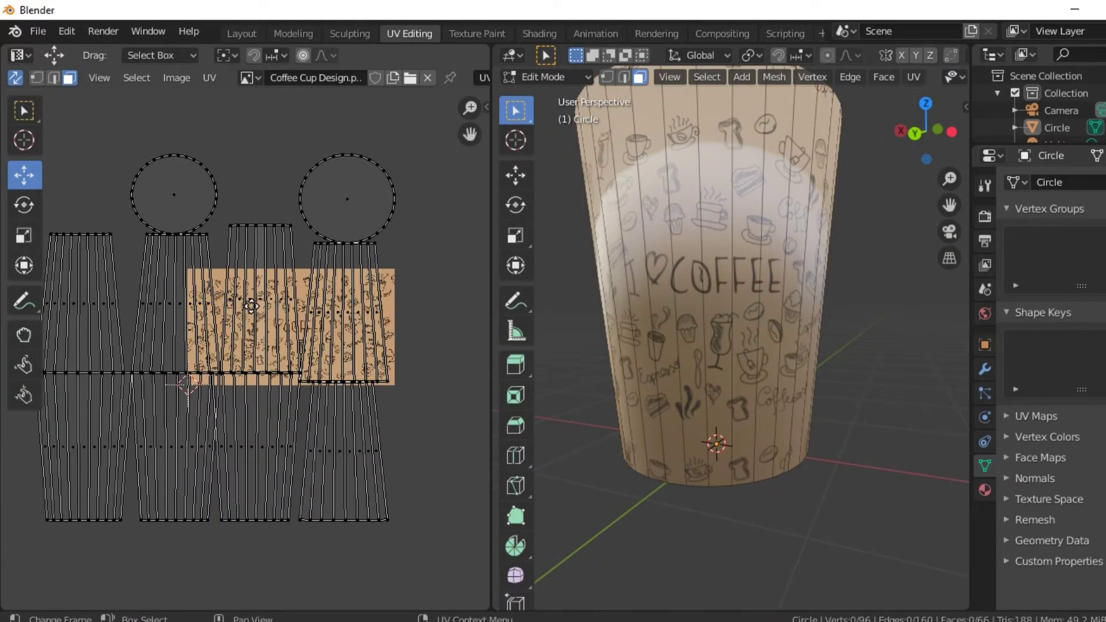
left_click(299, 36)
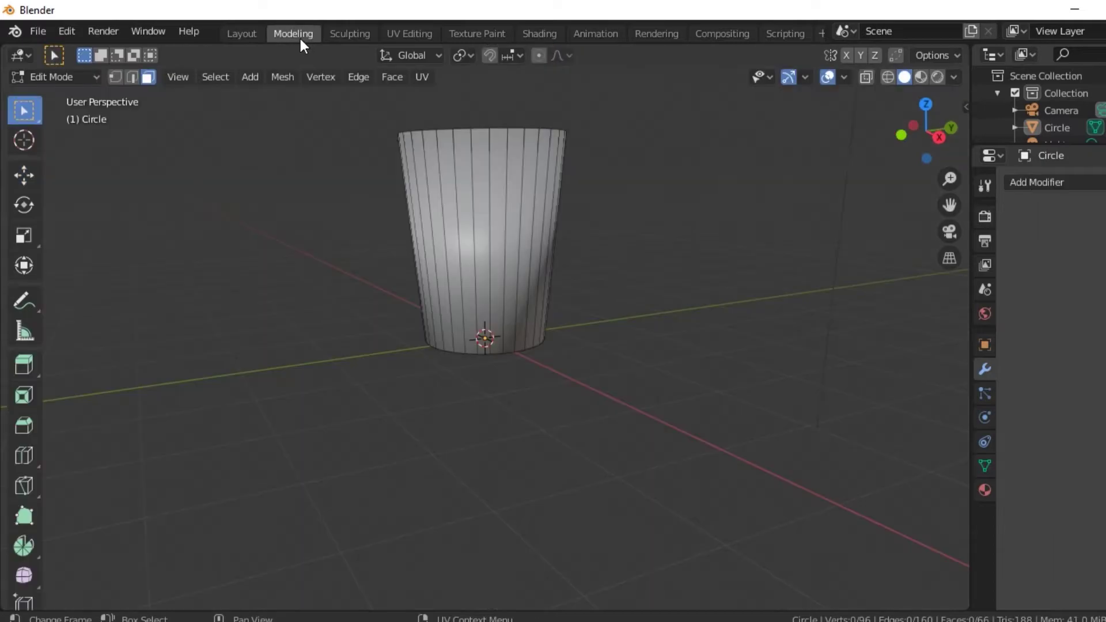
left_click(920, 77)
mouse_move(659, 192)
middle_mouse_down()
mouse_move(753, 182)
mouse_move(781, 227)
mouse_move(692, 252)
mouse_move(640, 284)
mouse_move(485, 293)
middle_mouse_up()
scroll(485, 294, "up", 2)
scroll(487, 305, "up", 2)
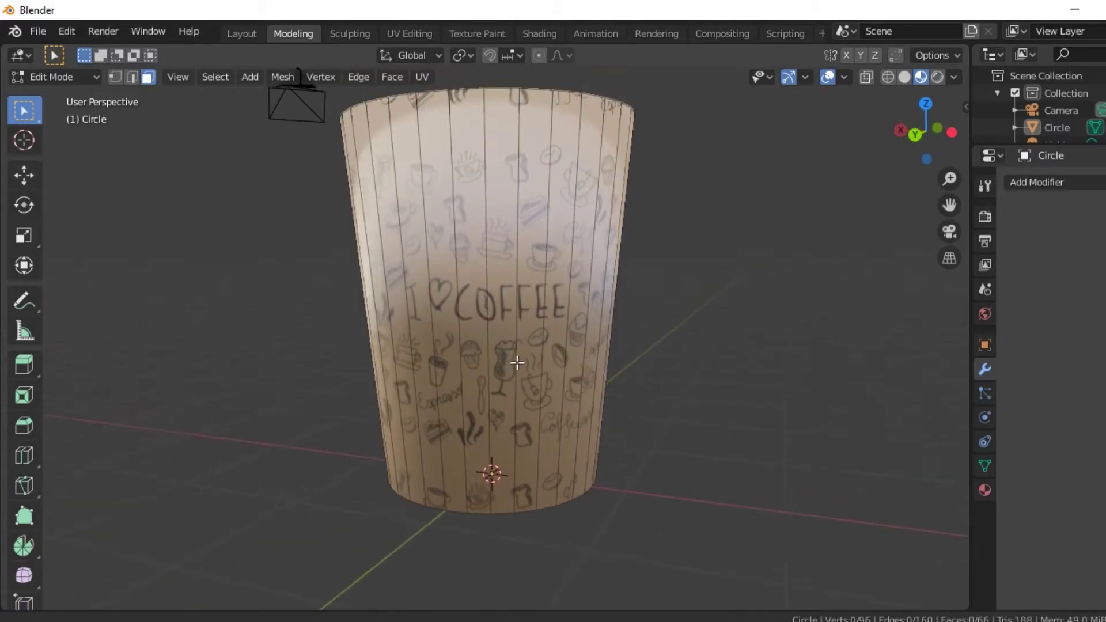
Return to Object Mode, select the cup, and switch back to Edit Mode.
key("Tab")
left_click(488, 323)
middle_click_drag(528, 341, 523, 326)
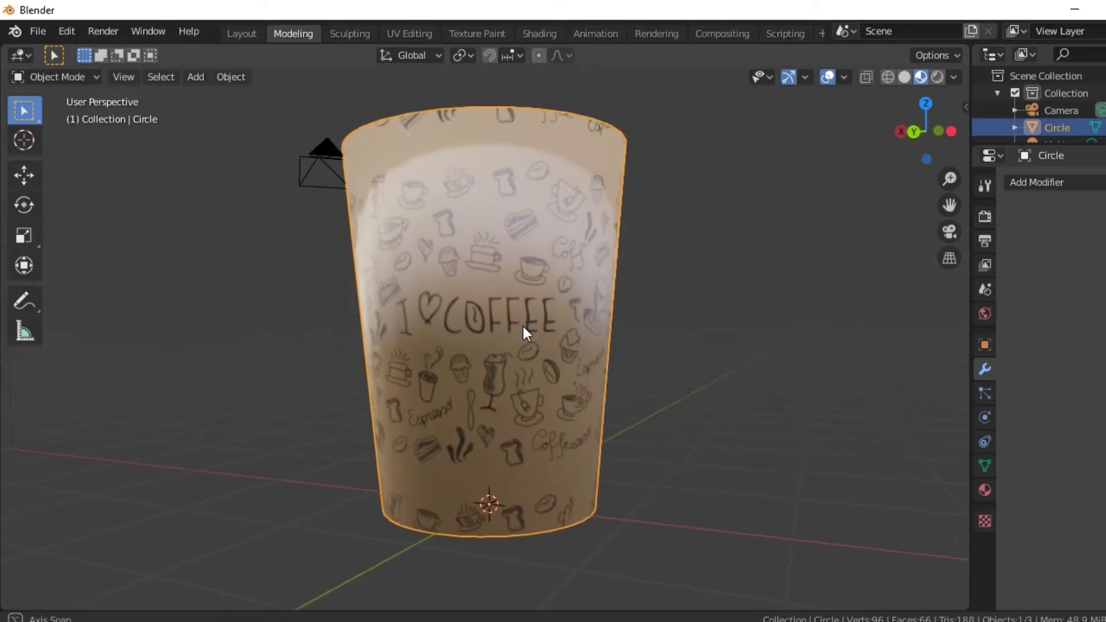
left_click(58, 77)
left_click(52, 113)
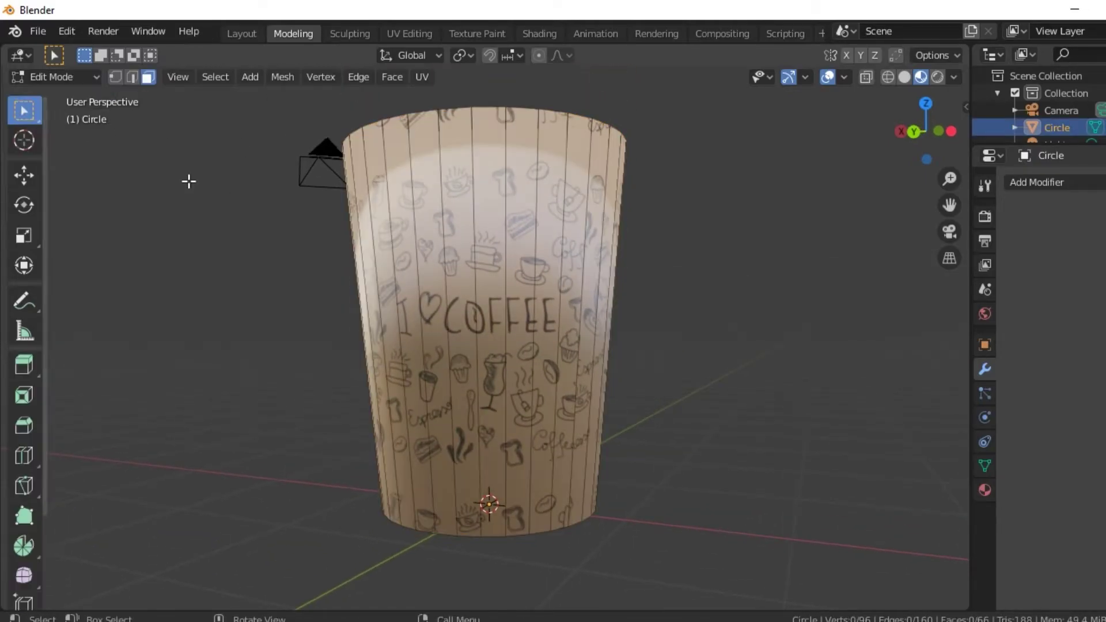
Add a loop cut close to the cup's top to mark off the rim band.
left_click(479, 341)
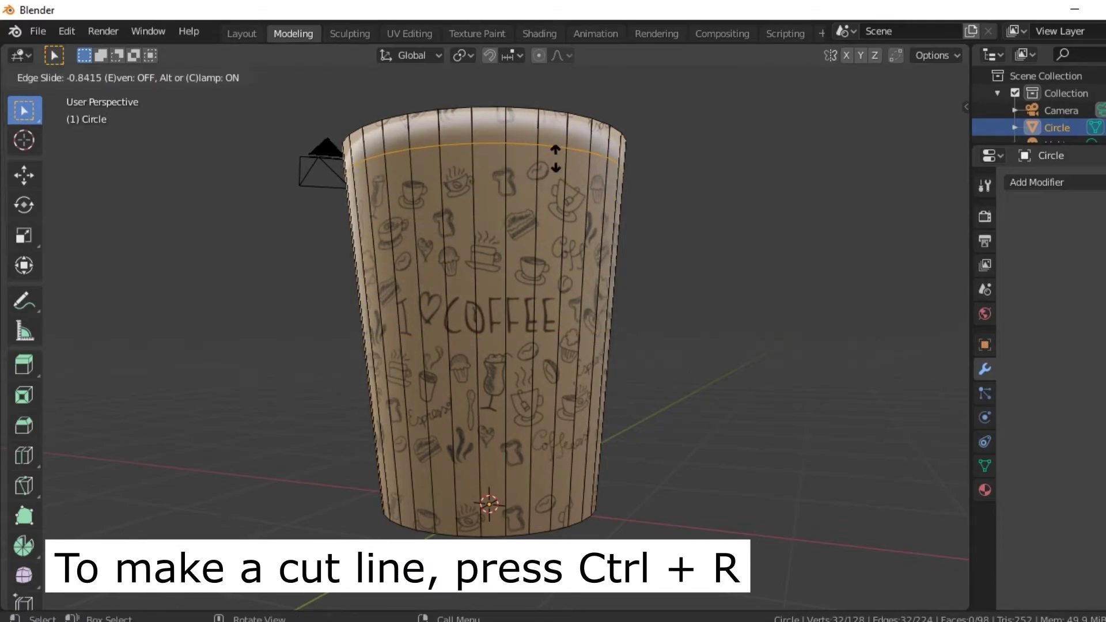
left_click(556, 157)
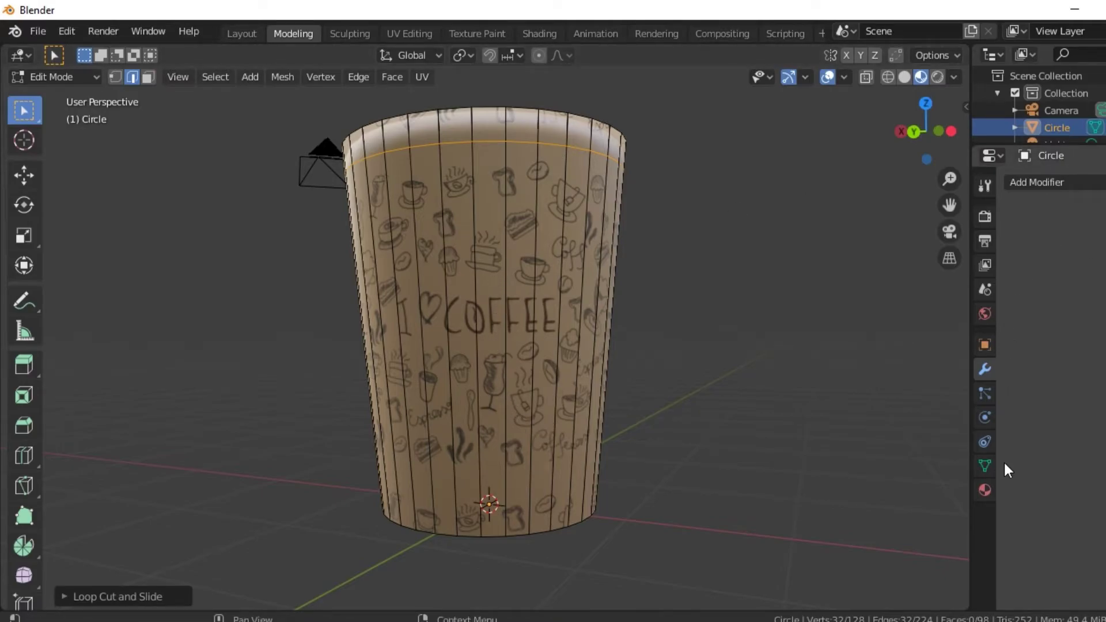
left_click(986, 490)
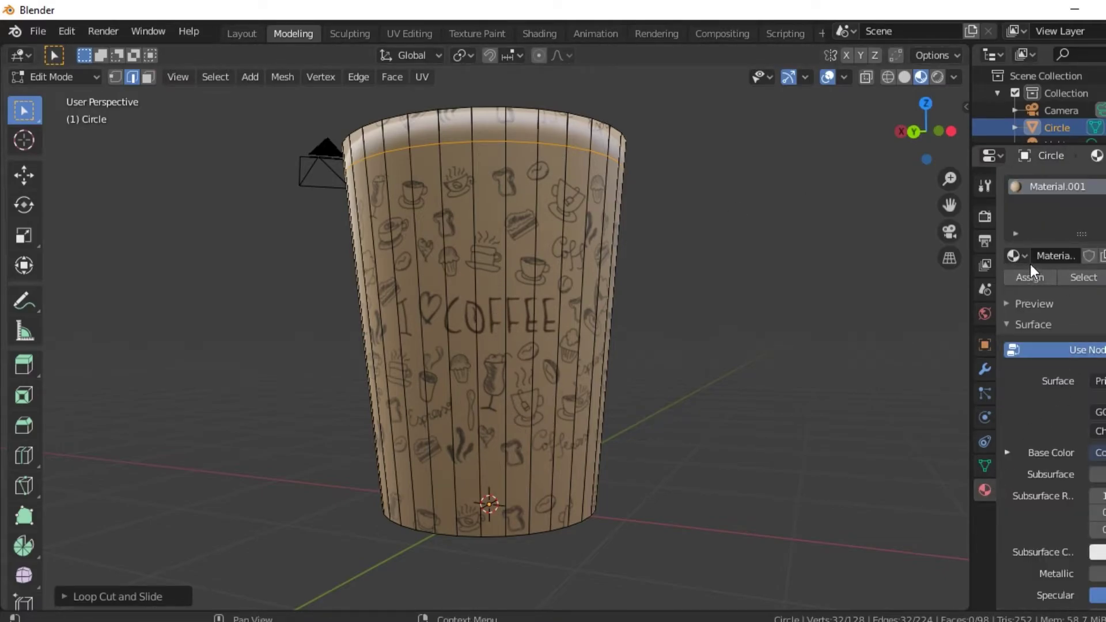
left_click(822, 338)
mouse_move(823, 338)
middle_mouse_down()
mouse_move(673, 285)
mouse_move(669, 247)
mouse_move(685, 294)
middle_mouse_up()
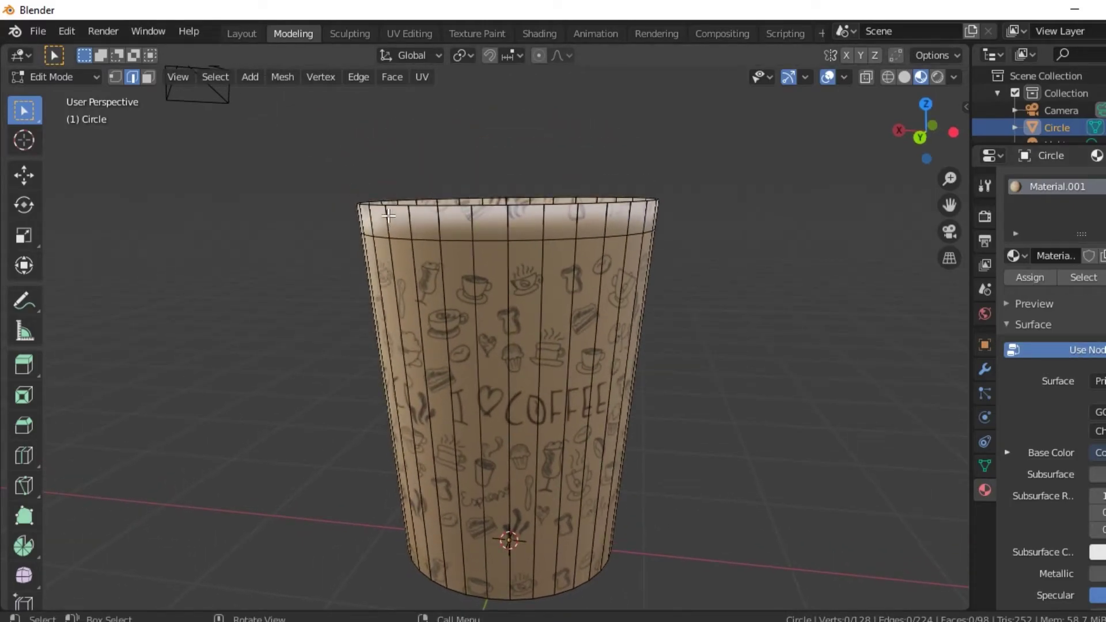
middle_click_drag(616, 249, 496, 198)
In face select mode, select every face of the top rim band around the cup.
left_click(152, 80)
left_click_drag(382, 213, 501, 225)
mouse_move(501, 226)
middle_mouse_down()
mouse_move(563, 240)
mouse_move(384, 205)
middle_mouse_up()
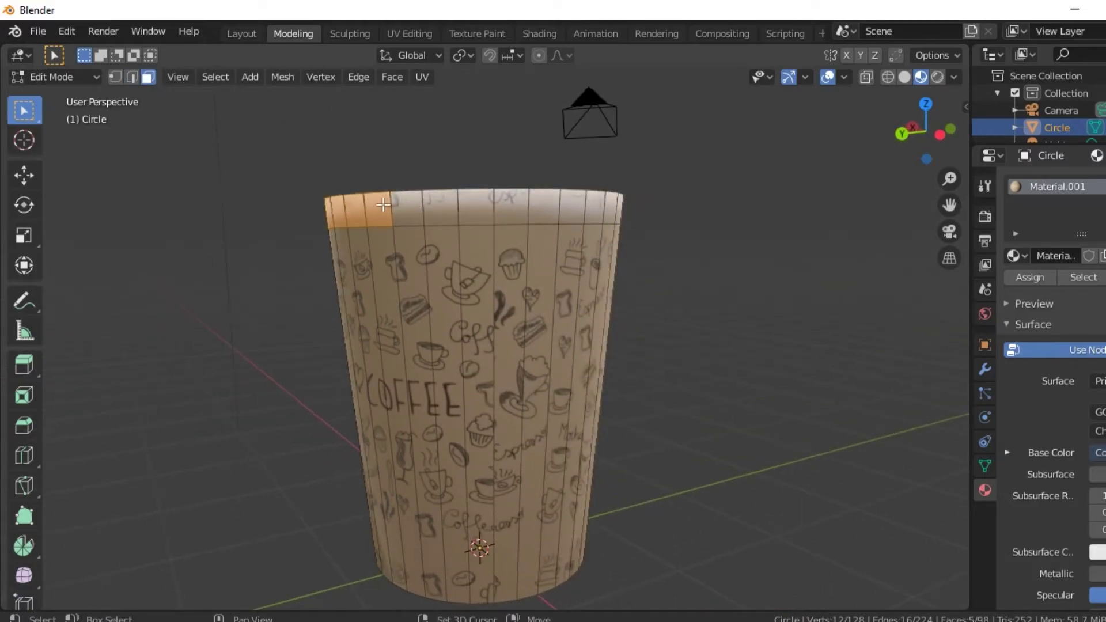
left_click_drag(531, 215, 531, 215)
mouse_move(531, 215)
middle_mouse_down()
mouse_move(526, 225)
mouse_move(367, 194)
middle_mouse_up()
left_click_drag(530, 205, 530, 205)
middle_click_drag(530, 204, 381, 197)
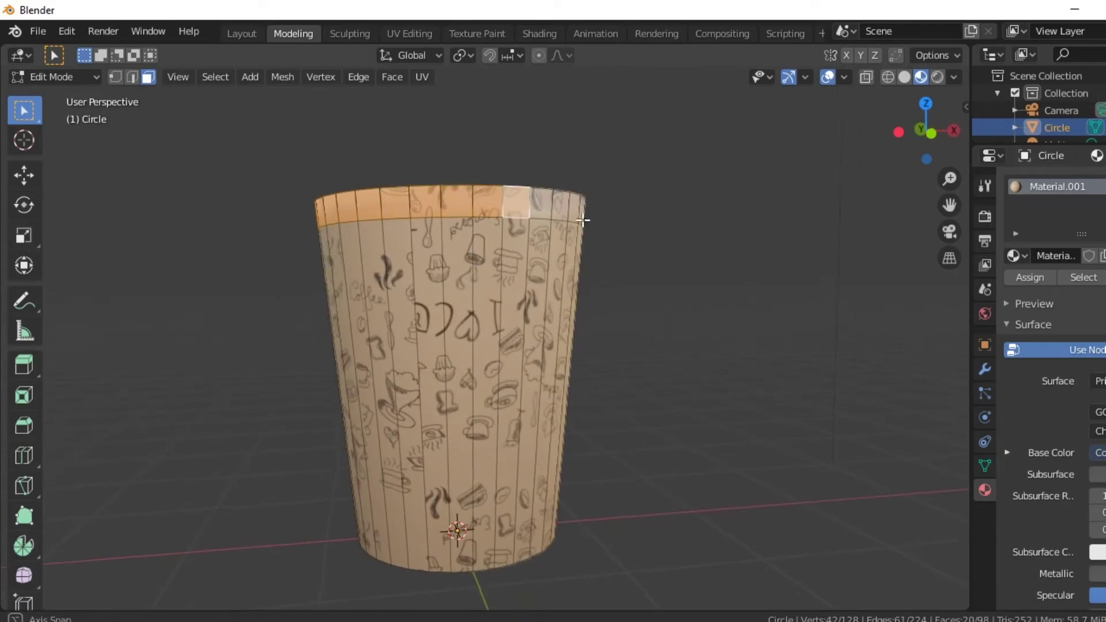
middle_click_drag(588, 220, 404, 208)
middle_click_drag(607, 212, 451, 216)
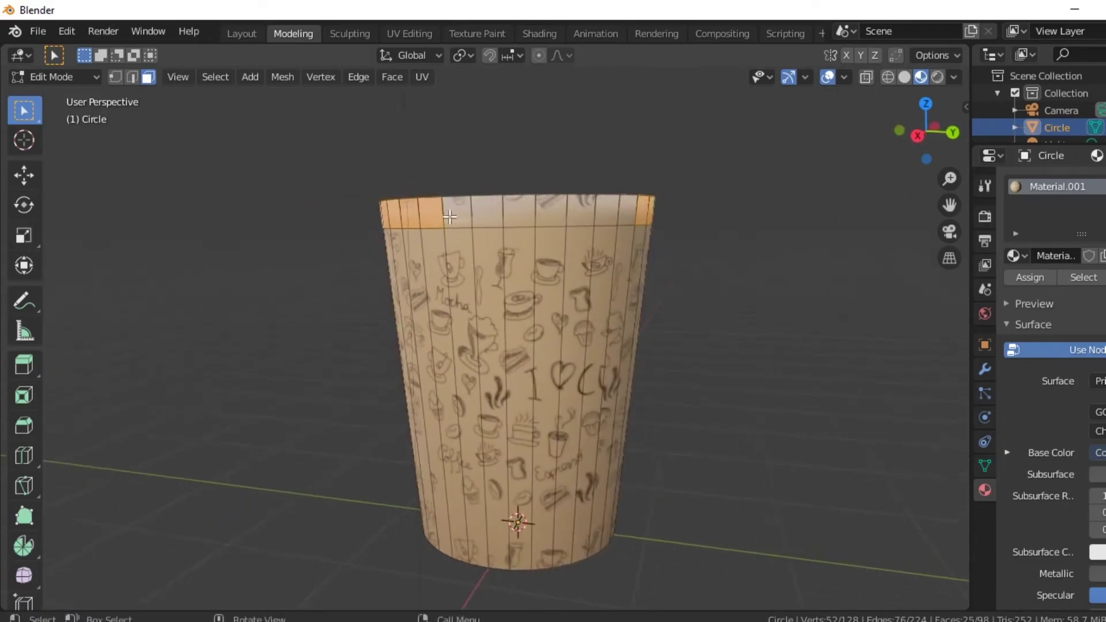
left_click_drag(523, 217, 523, 217)
middle_click_drag(582, 222, 471, 205)
left_click_drag(606, 226, 606, 227)
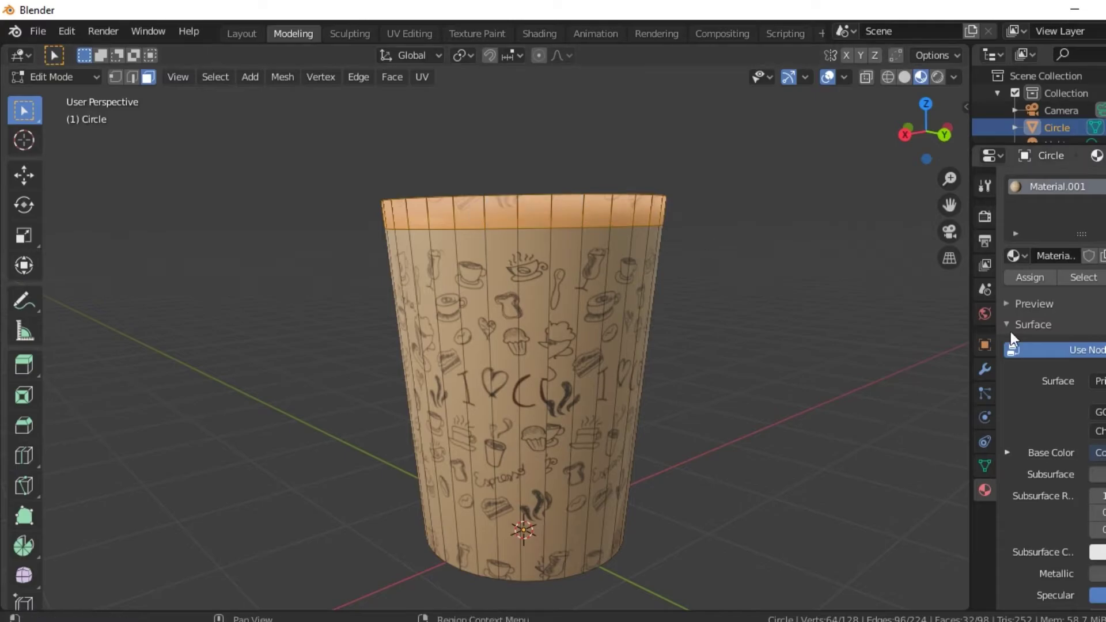
Add an empty material slot, assign it to the rim faces, and deselect all.
left_click(1042, 275)
middle_click_drag(727, 346, 749, 345)
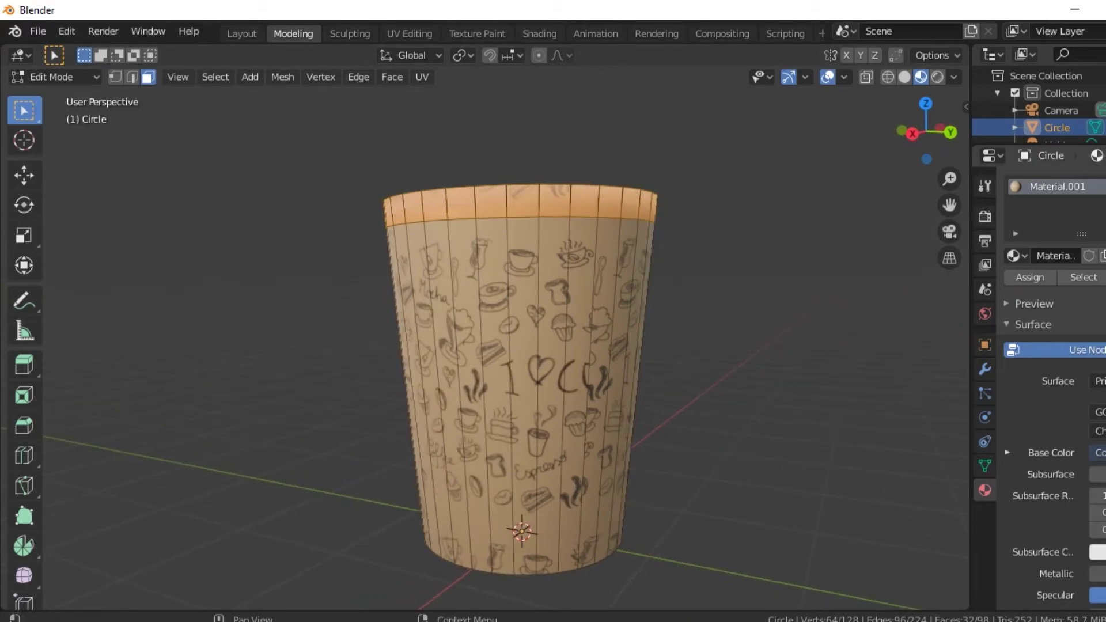
left_click(1041, 313)
middle_click_drag(902, 311, 790, 284)
key("alt+a")
mouse_move(692, 309)
middle_mouse_down()
mouse_move(815, 353)
mouse_move(755, 289)
mouse_move(758, 380)
mouse_move(620, 403)
mouse_move(662, 400)
mouse_move(650, 413)
middle_mouse_up()
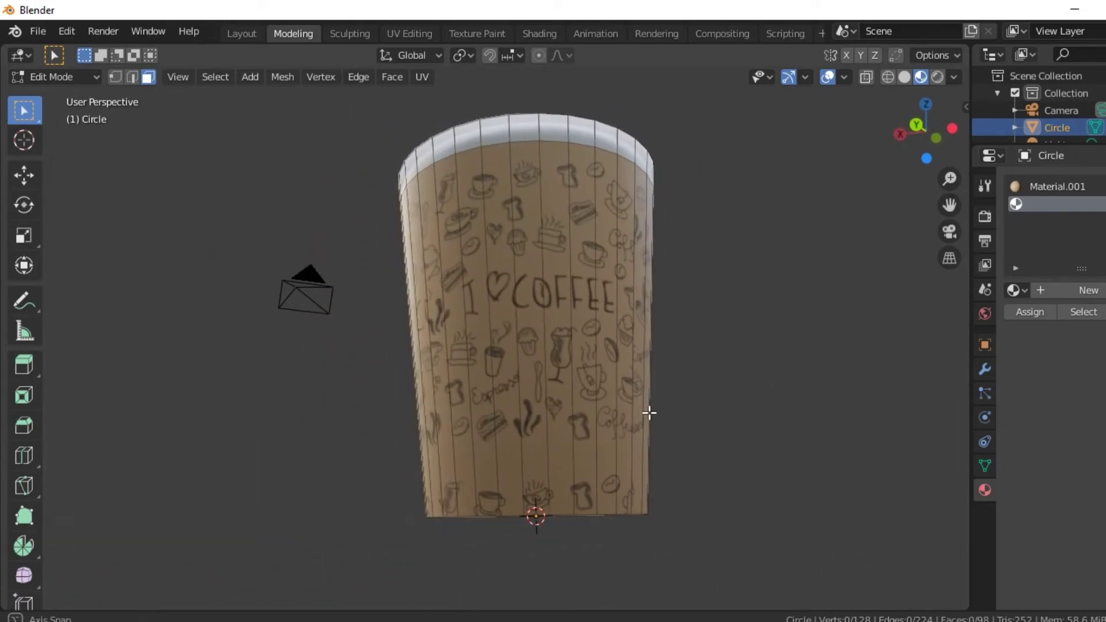
Add a loop cut near the cup's base and create a new Material.002.
left_click(558, 420)
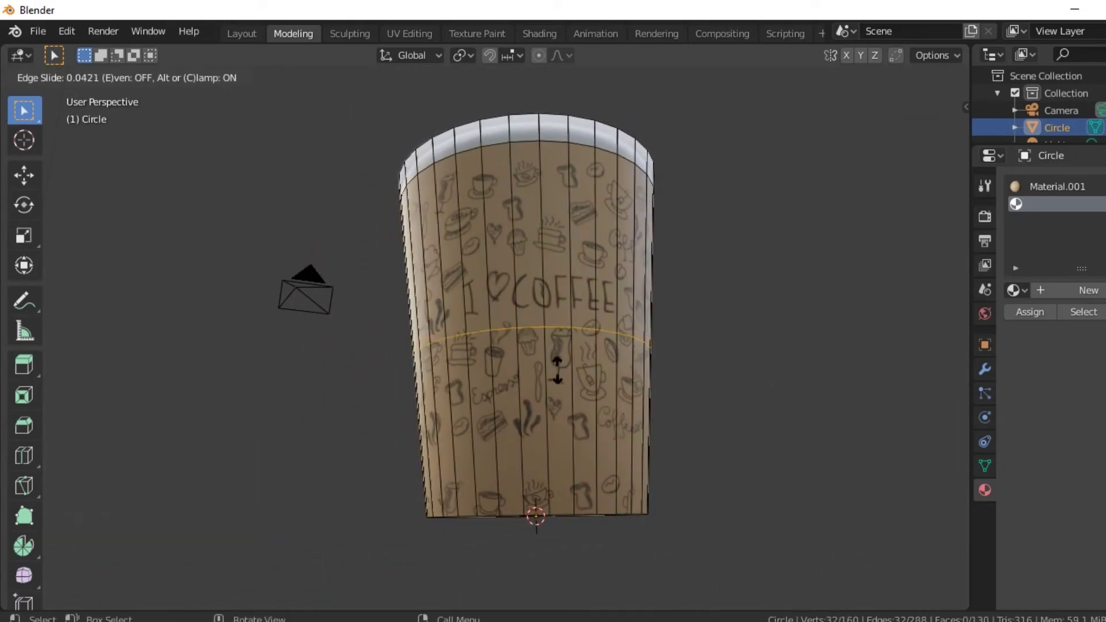
left_click(570, 501)
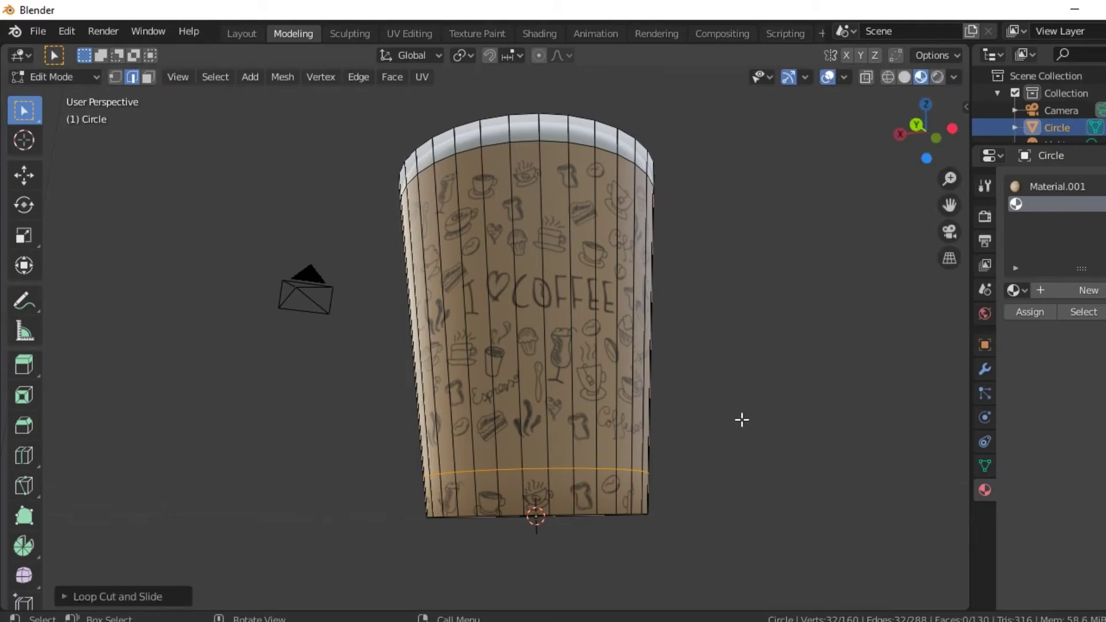
left_click(1094, 292)
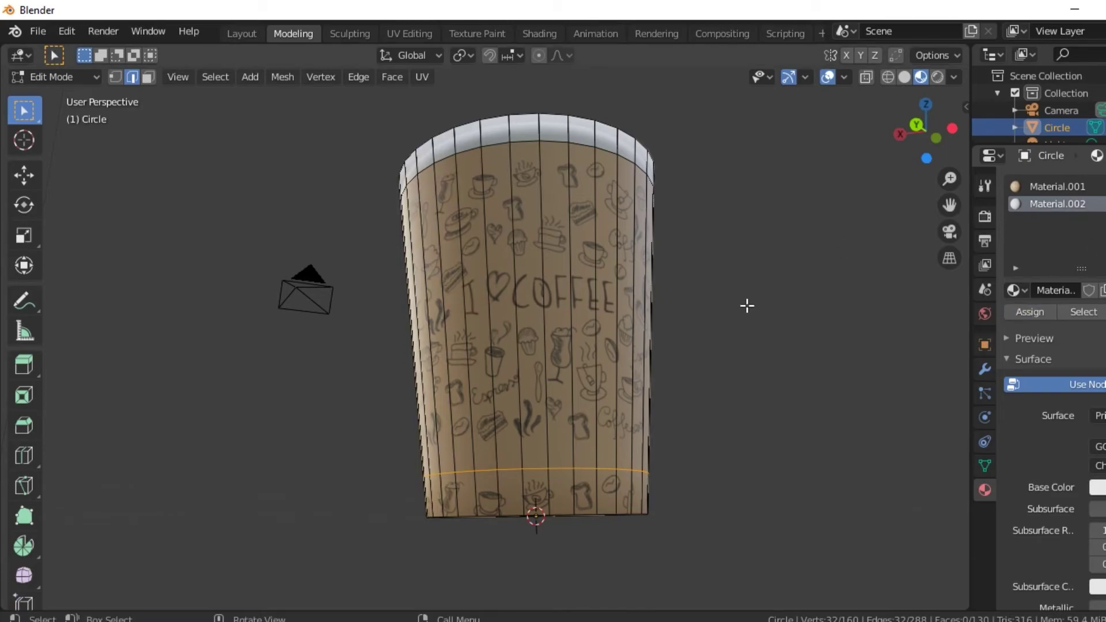
middle_click_drag(693, 502, 682, 489)
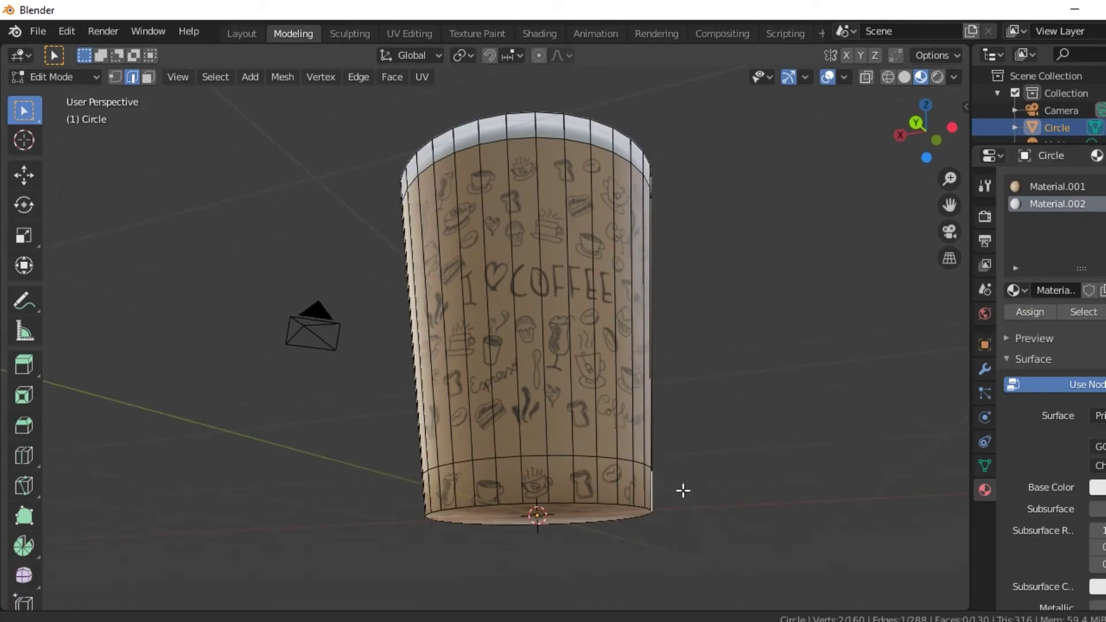
In face select mode, select all faces of the bottom band around the cup.
left_click(148, 77)
middle_click_drag(282, 259, 390, 402)
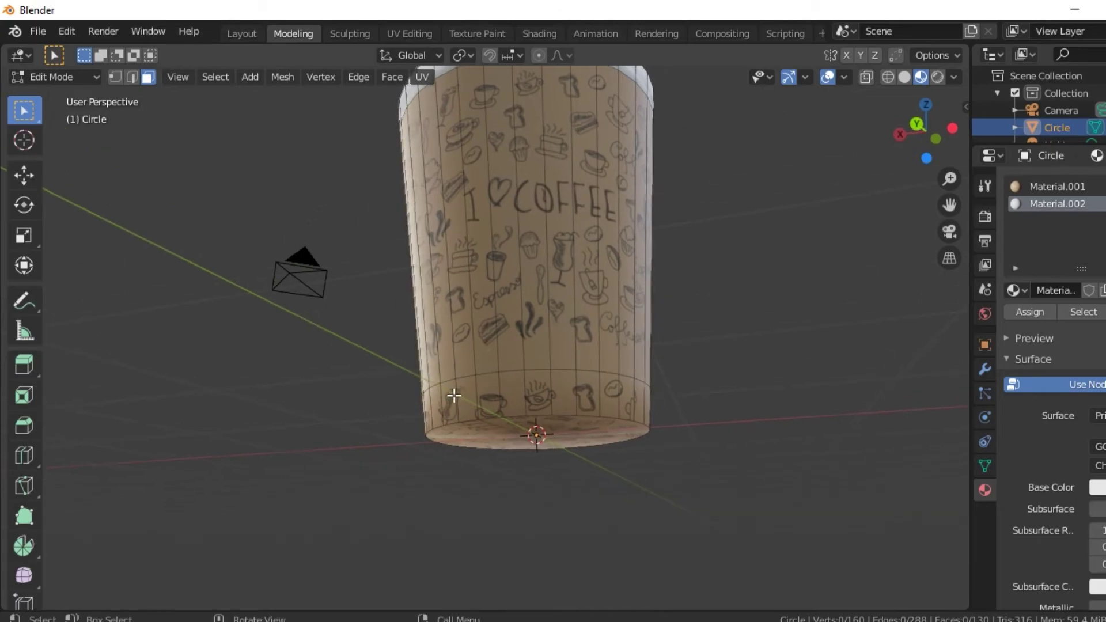
left_click_drag(452, 400, 649, 403)
middle_click_drag(649, 403, 473, 395)
left_click_drag(518, 394, 519, 394, "shift")
middle_click_drag(519, 395, 372, 402)
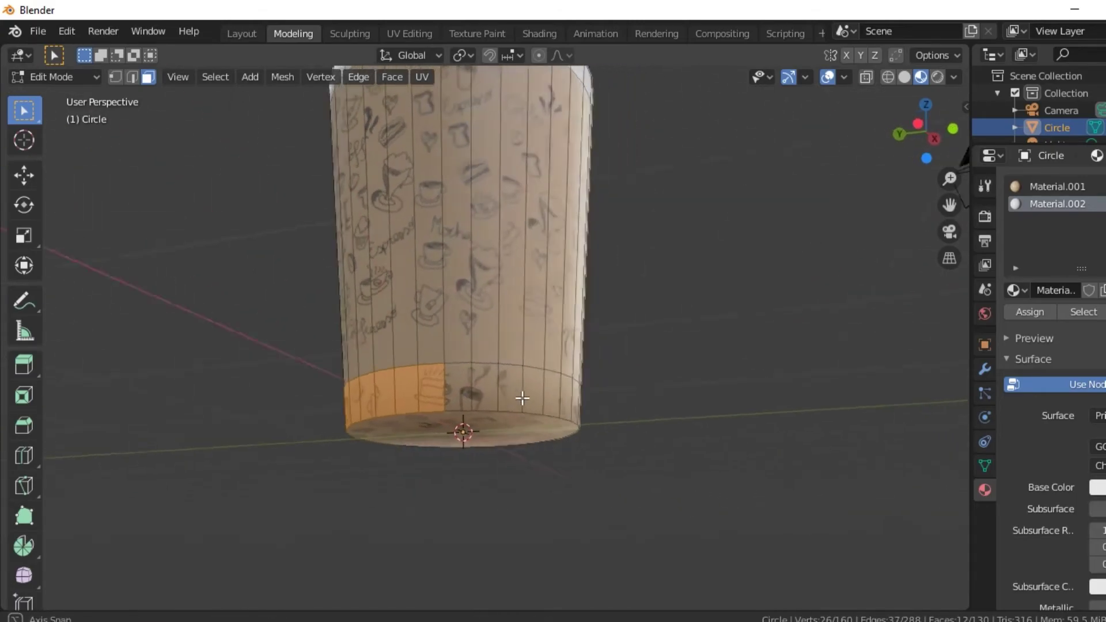
middle_click_drag(555, 405, 384, 401)
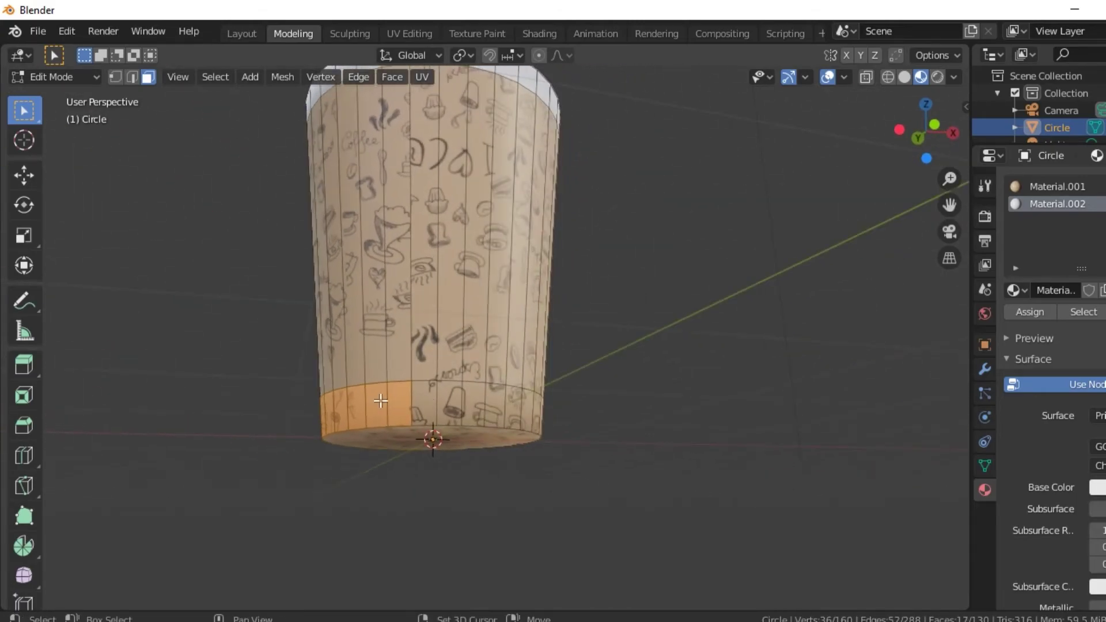
middle_click_drag(535, 411, 415, 425)
mouse_move(526, 430)
middle_mouse_down()
mouse_move(395, 420)
mouse_move(444, 414)
middle_mouse_up()
left_click_drag(583, 425, 583, 425)
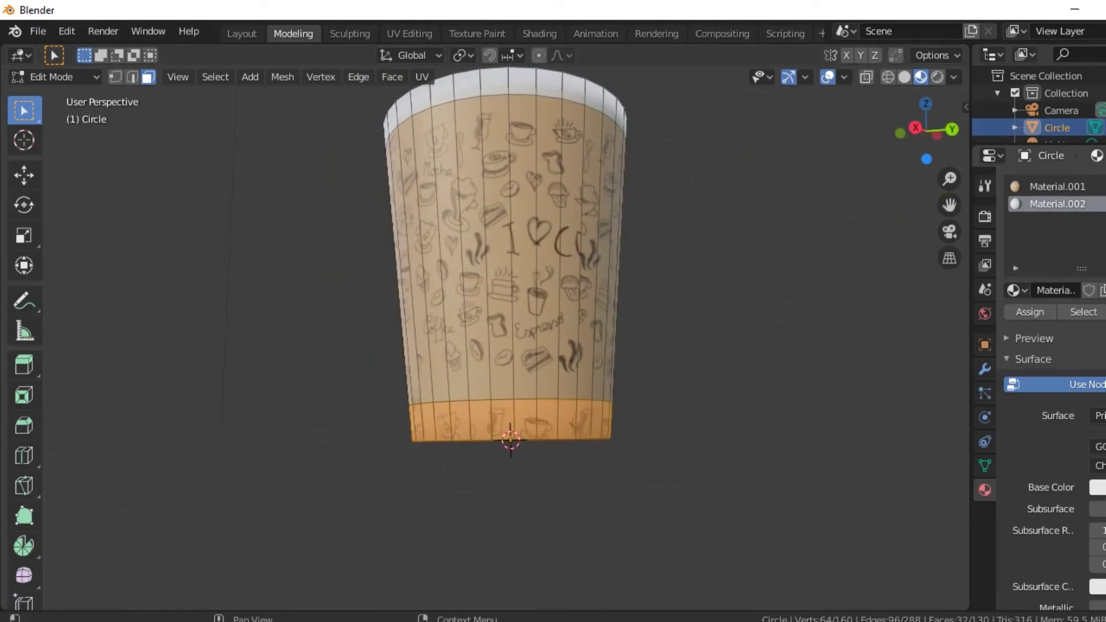
Assign Material.002 to the bottom band and view the finished cup in Object Mode.
left_click(1029, 313)
mouse_move(560, 334)
middle_mouse_down()
mouse_move(620, 363)
mouse_move(634, 345)
mouse_move(617, 292)
mouse_move(655, 378)
mouse_move(640, 358)
mouse_move(644, 365)
mouse_move(565, 366)
mouse_move(634, 356)
middle_mouse_up()
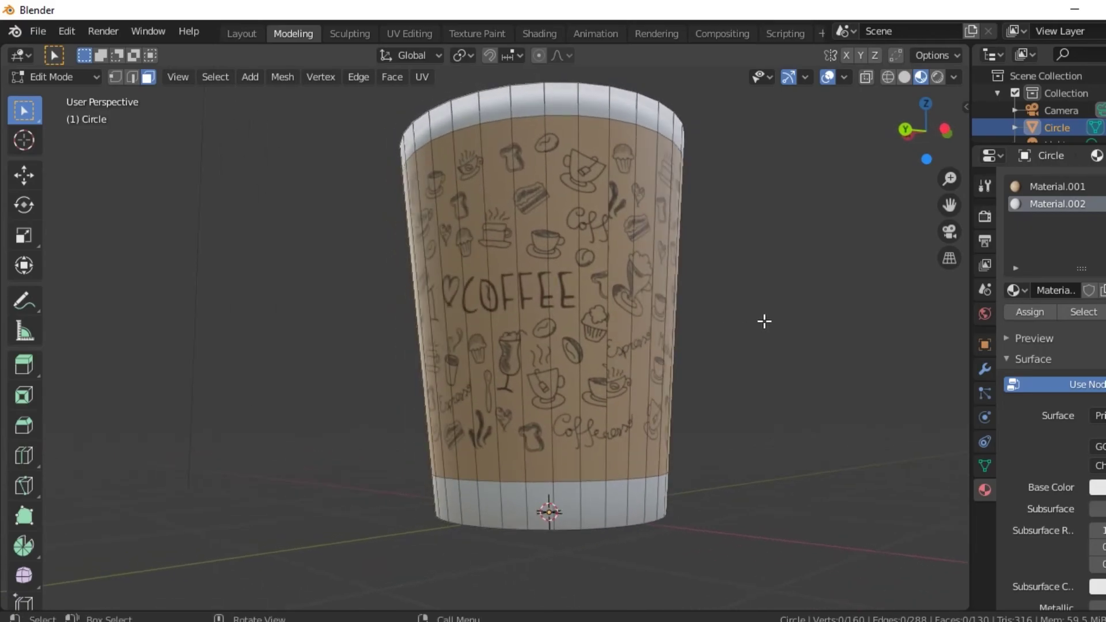
mouse_move(684, 120)
middle_mouse_down()
mouse_move(580, 180)
mouse_move(640, 160)
middle_mouse_up()
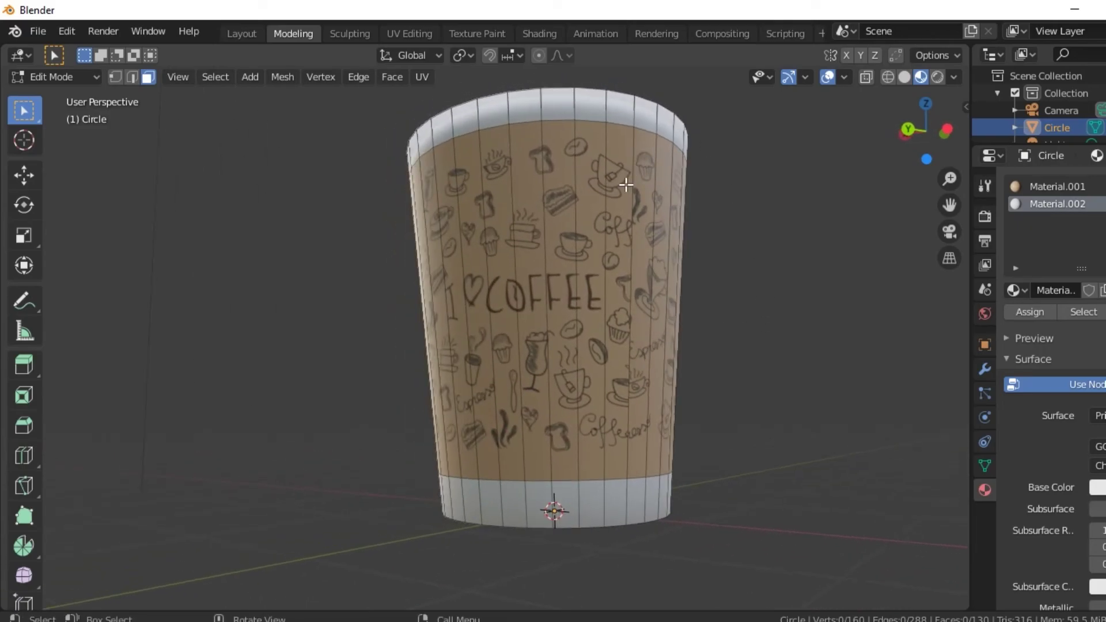
key("Tab")
mouse_move(661, 218)
middle_mouse_down()
mouse_move(640, 234)
mouse_move(620, 230)
middle_mouse_up()
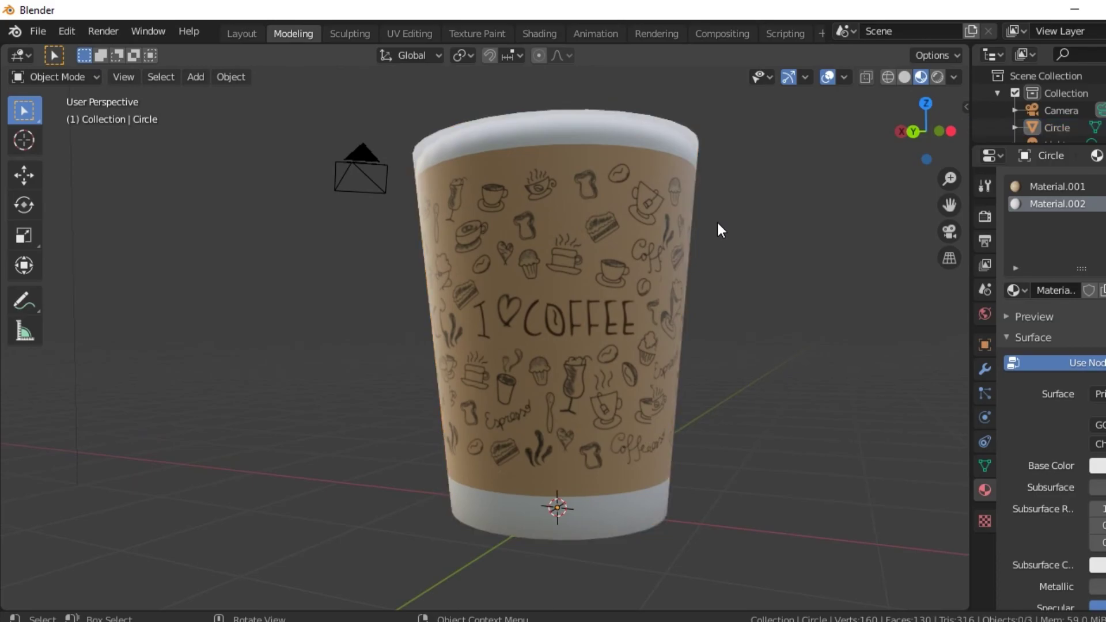
mouse_move(719, 230)
middle_mouse_down()
mouse_move(669, 237)
mouse_move(699, 227)
middle_mouse_up()
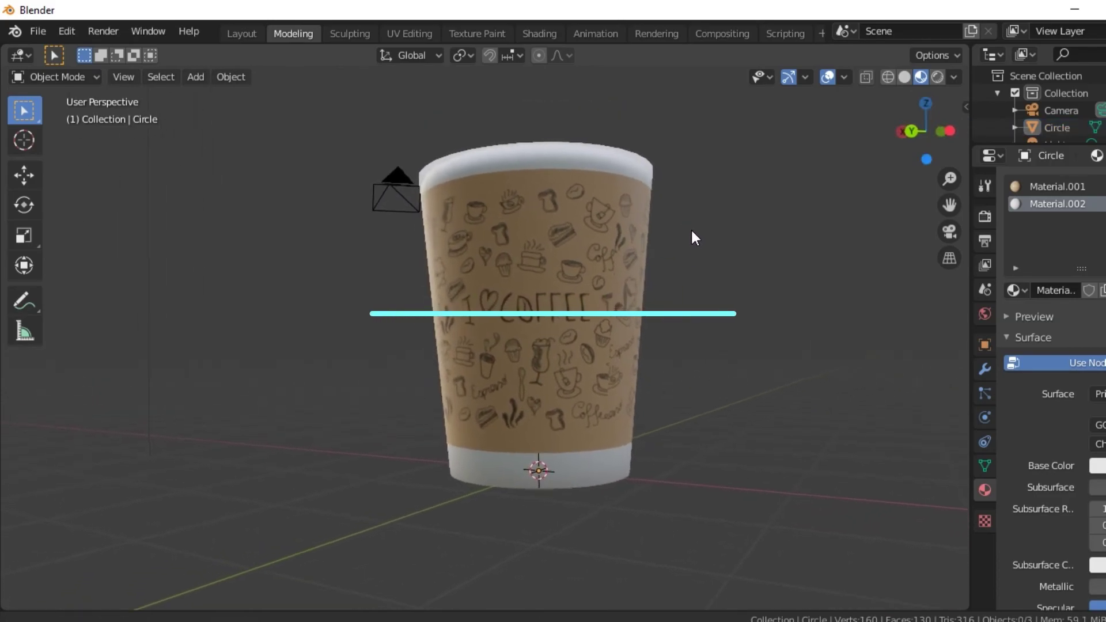
scroll(685, 245, "up", 2)
scroll(674, 253, "up", 3)
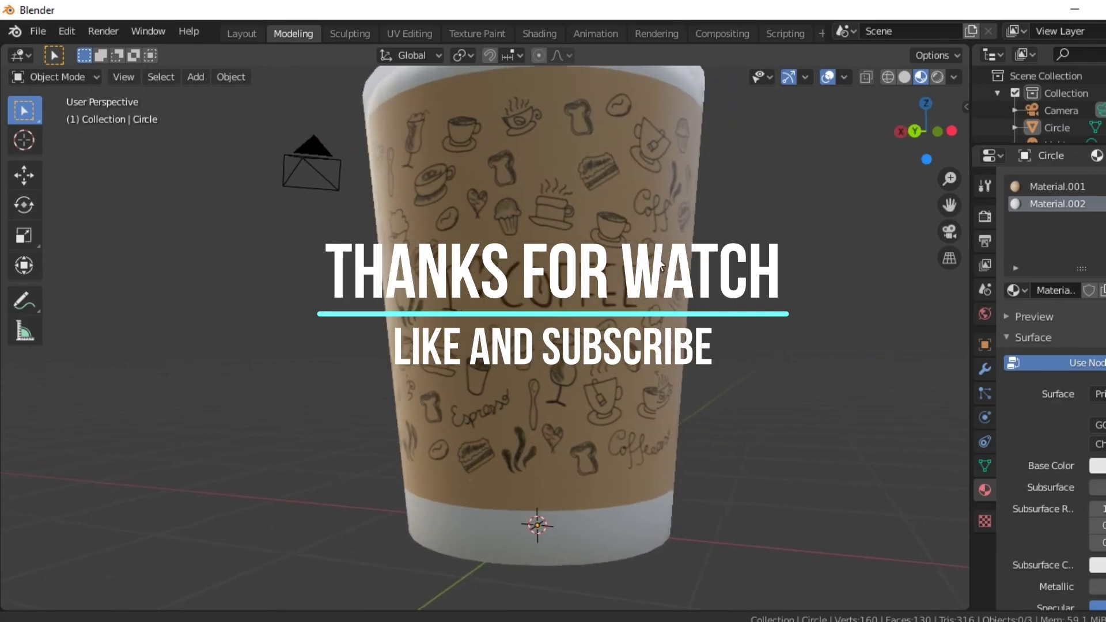
scroll(614, 259, "down", 2)
scroll(613, 253, "down", 1)
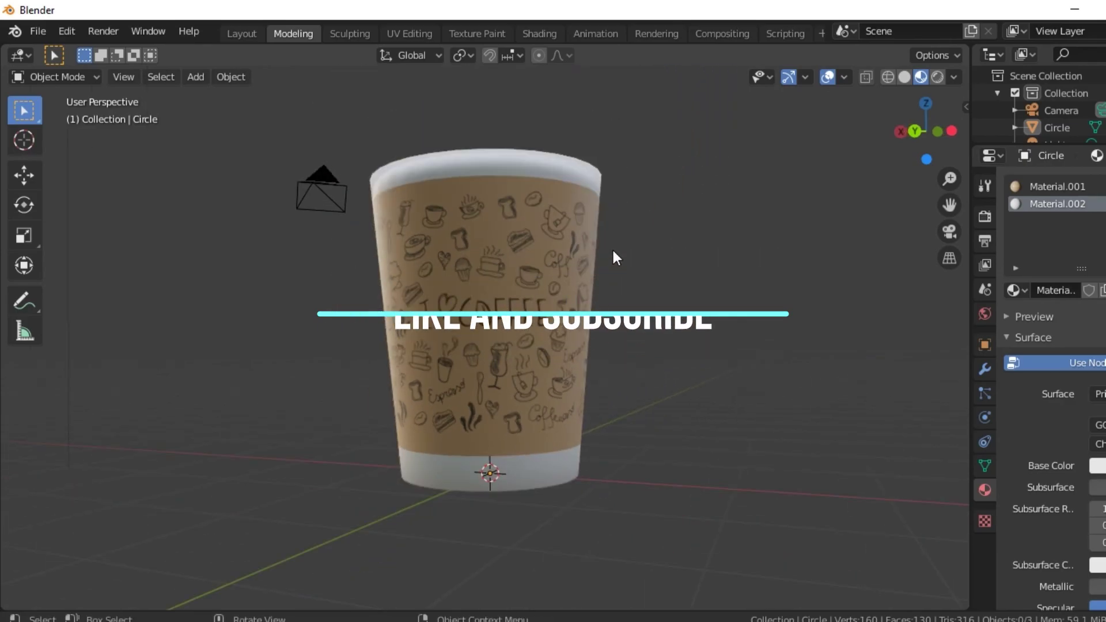